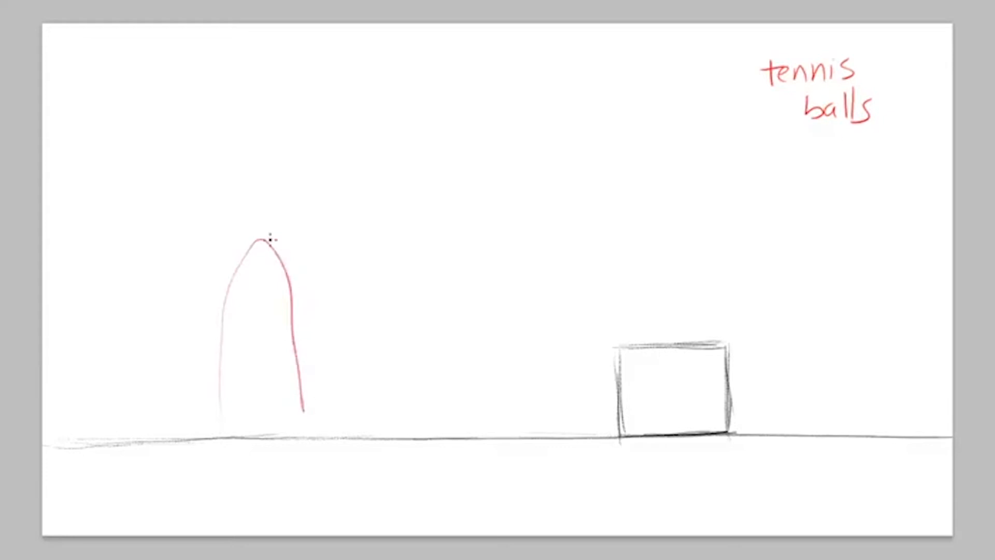
# Sketch two red bounce arcs, one tall and narrow and one wide above the box, with horizontal comparison lines between them
pyautogui.moveTo(244, 253)
pyautogui.mouseDown()
pyautogui.moveTo(292, 314)
pyautogui.moveTo(305, 413)
pyautogui.mouseUp()
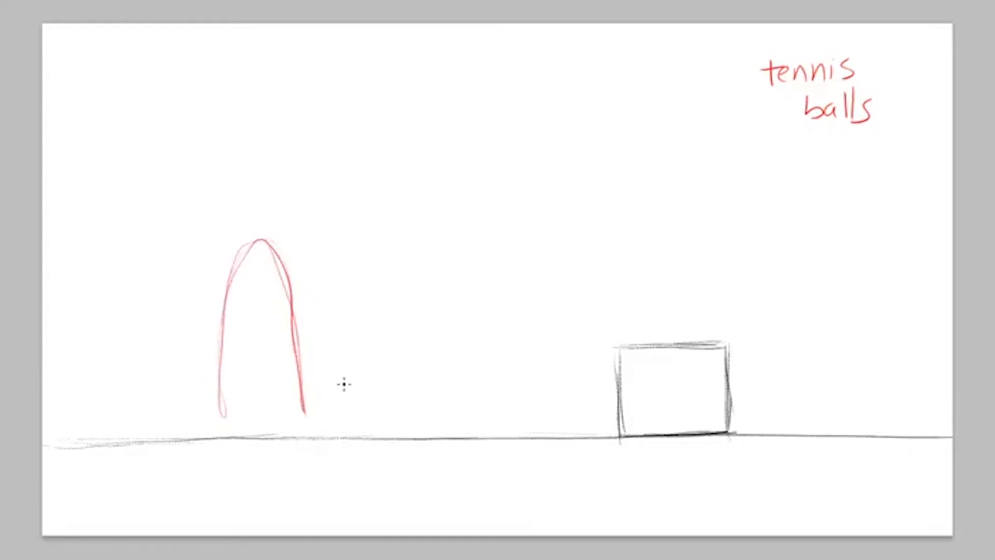
pyautogui.moveTo(386, 270)
pyautogui.mouseDown()
pyautogui.moveTo(642, 279)
pyautogui.moveTo(378, 275)
pyautogui.mouseUp()
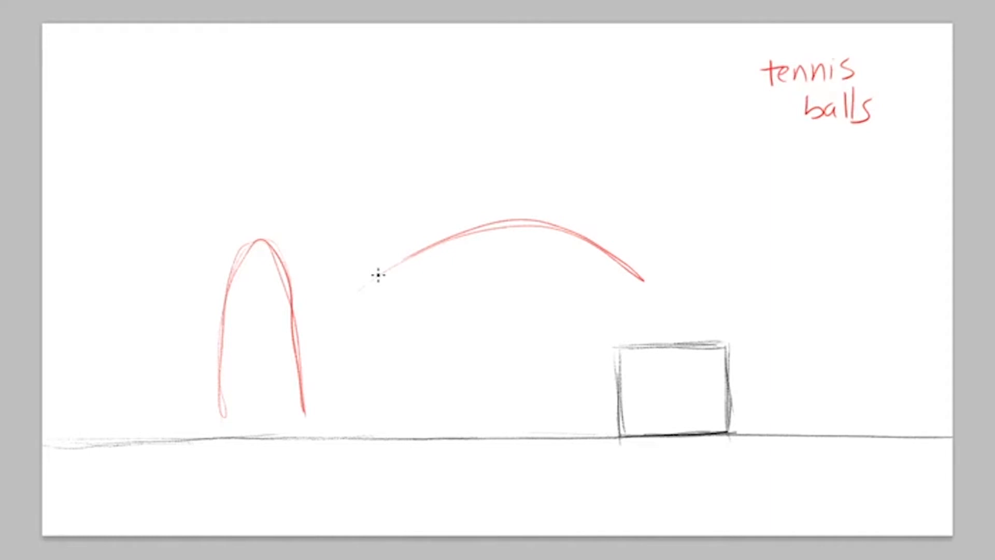
pyautogui.moveTo(418, 389); pyautogui.dragTo(474, 383)
pyautogui.moveTo(305, 238); pyautogui.dragTo(430, 235)
pyautogui.moveTo(270, 241); pyautogui.dragTo(463, 239)
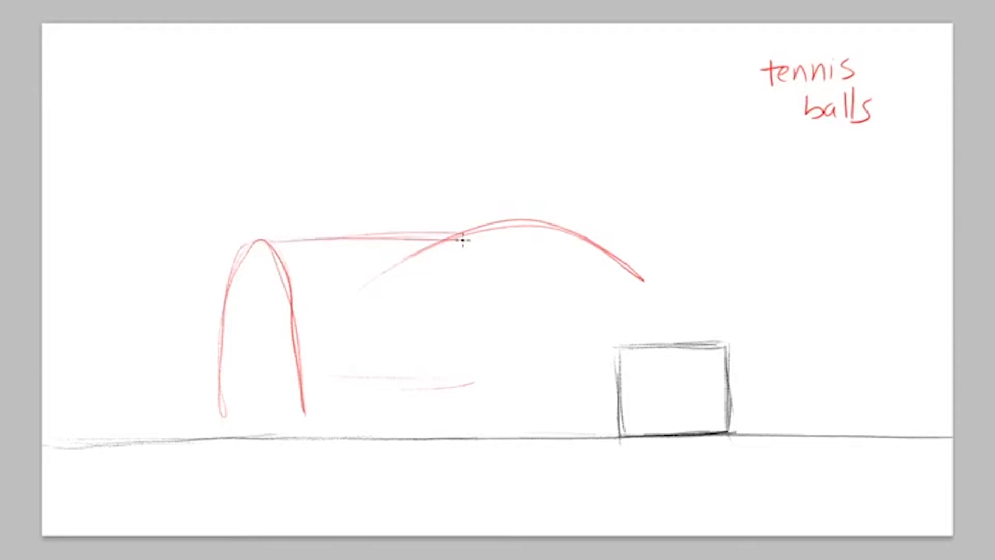
pyautogui.moveTo(315, 328); pyautogui.dragTo(496, 331)
pyautogui.moveTo(314, 283); pyautogui.dragTo(451, 289)
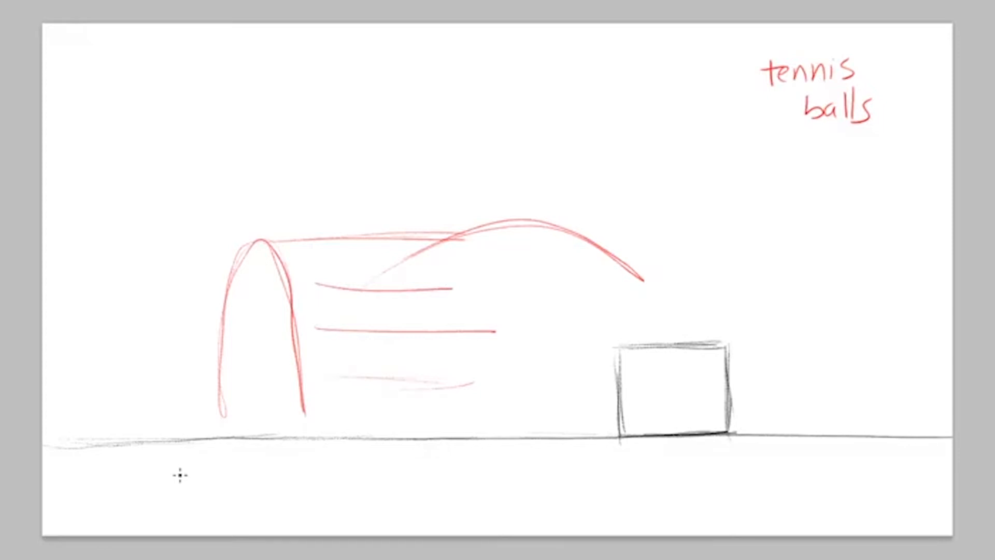
# Handwrite the red note "half height" below the "tennis balls" note
pyautogui.moveTo(709, 167)
pyautogui.mouseDown()
pyautogui.moveTo(727, 195)
pyautogui.moveTo(751, 194)
pyautogui.mouseUp()
pyautogui.moveTo(779, 160)
pyautogui.mouseDown()
pyautogui.moveTo(776, 181)
pyautogui.moveTo(809, 194)
pyautogui.moveTo(879, 193)
pyautogui.mouseUp()
pyautogui.moveTo(884, 166); pyautogui.dragTo(883, 191)
pyautogui.moveTo(877, 180); pyautogui.dragTo(892, 179)
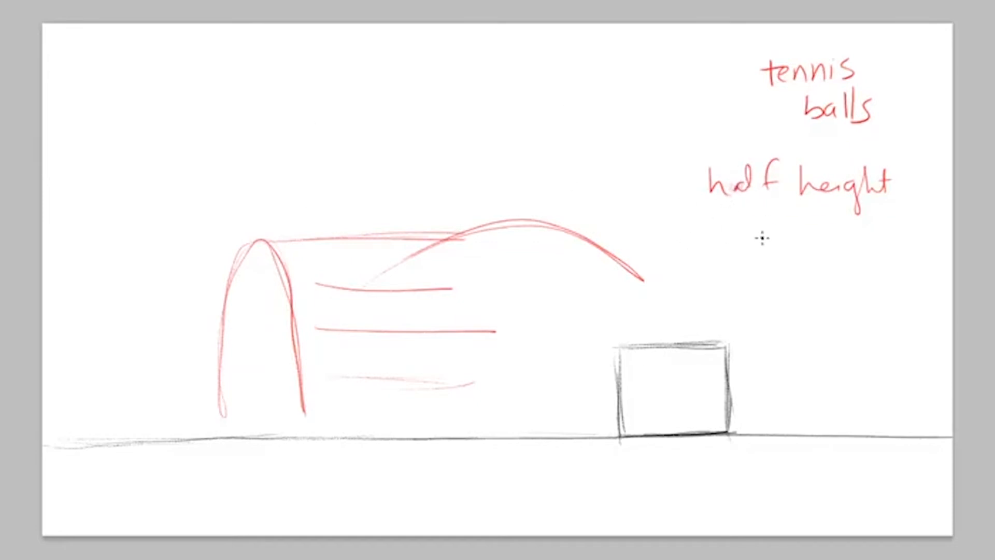
pyautogui.click(863, 269)
# Sketch a series of narrow, shrinking bounces along the ground with red arrows below showing the rightward direction
pyautogui.moveTo(150, 476)
pyautogui.mouseDown()
pyautogui.moveTo(504, 464)
pyautogui.moveTo(433, 491)
pyautogui.mouseUp()
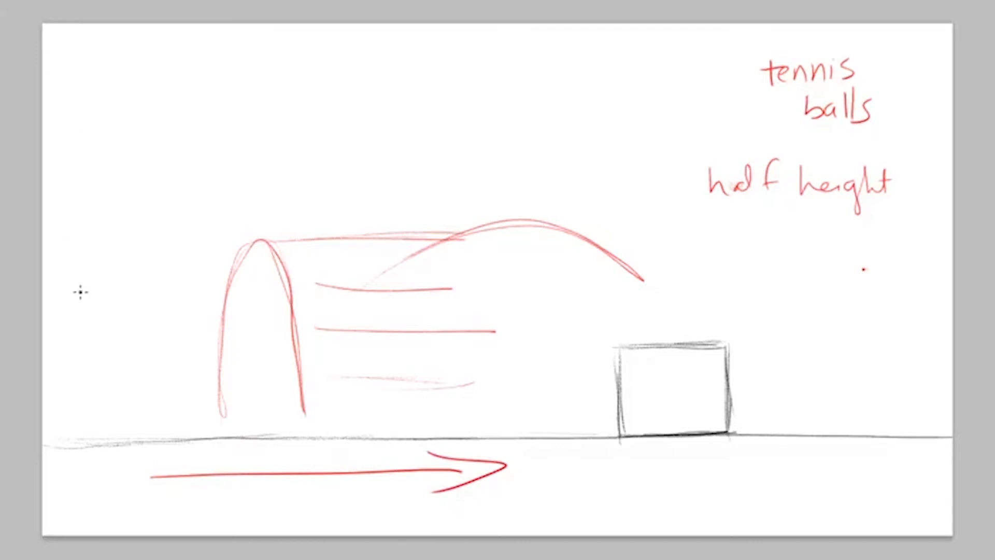
pyautogui.moveTo(60, 315)
pyautogui.mouseDown()
pyautogui.moveTo(100, 237)
pyautogui.moveTo(118, 279)
pyautogui.moveTo(141, 439)
pyautogui.mouseUp()
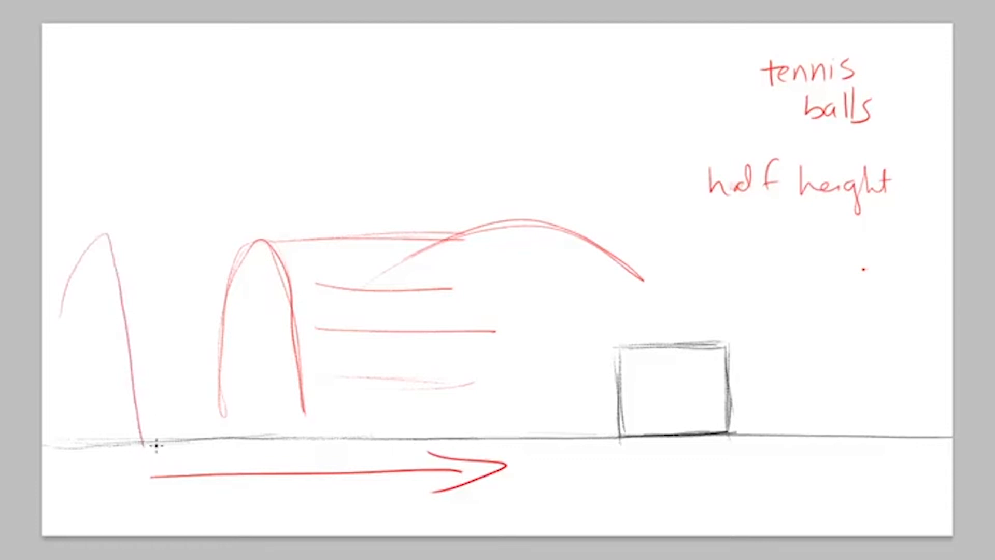
pyautogui.moveTo(149, 344); pyautogui.dragTo(140, 424)
pyautogui.moveTo(106, 461); pyautogui.dragTo(197, 454)
pyautogui.moveTo(156, 451); pyautogui.dragTo(173, 472)
pyautogui.moveTo(140, 431)
pyautogui.mouseDown()
pyautogui.moveTo(147, 343)
pyautogui.moveTo(173, 297)
pyautogui.moveTo(189, 395)
pyautogui.mouseUp()
pyautogui.moveTo(203, 433)
pyautogui.mouseDown()
pyautogui.moveTo(222, 326)
pyautogui.moveTo(234, 329)
pyautogui.moveTo(256, 438)
pyautogui.moveTo(288, 350)
pyautogui.moveTo(298, 381)
pyautogui.moveTo(262, 388)
pyautogui.mouseUp()
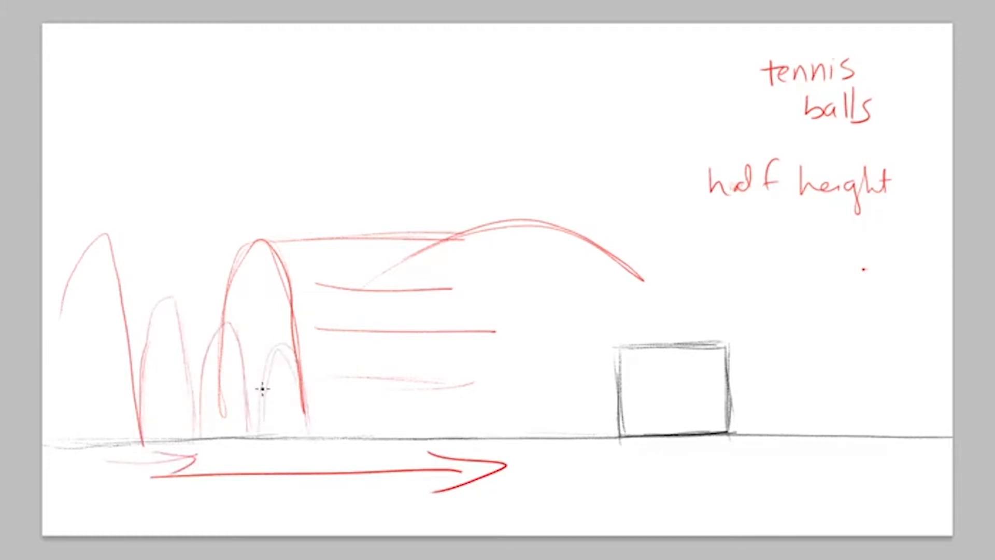
# Undo the shrinking bounces and the direction arrows beneath the ground line
pyautogui.hotkey('ctrl', 'z')
pyautogui.hotkey('ctrl', 'z')
pyautogui.hotkey('ctrl', 'z')
pyautogui.hotkey('ctrl', 'z')
pyautogui.hotkey('ctrl', 'z')
pyautogui.hotkey('ctrl', 'z')
pyautogui.hotkey('ctrl', 'z')
pyautogui.hotkey('ctrl', 'z')
pyautogui.hotkey('ctrl', 'z')
pyautogui.hotkey('ctrl', 'z')
pyautogui.hotkey('ctrl', 'z')
pyautogui.hotkey('ctrl', 'z')
# Sketch a wide, low red bounce path towards the box, with a direction arrow under the ground and height guide lines
pyautogui.moveTo(52, 310)
pyautogui.mouseDown()
pyautogui.moveTo(80, 295)
pyautogui.moveTo(231, 302)
pyautogui.moveTo(269, 318)
pyautogui.mouseUp()
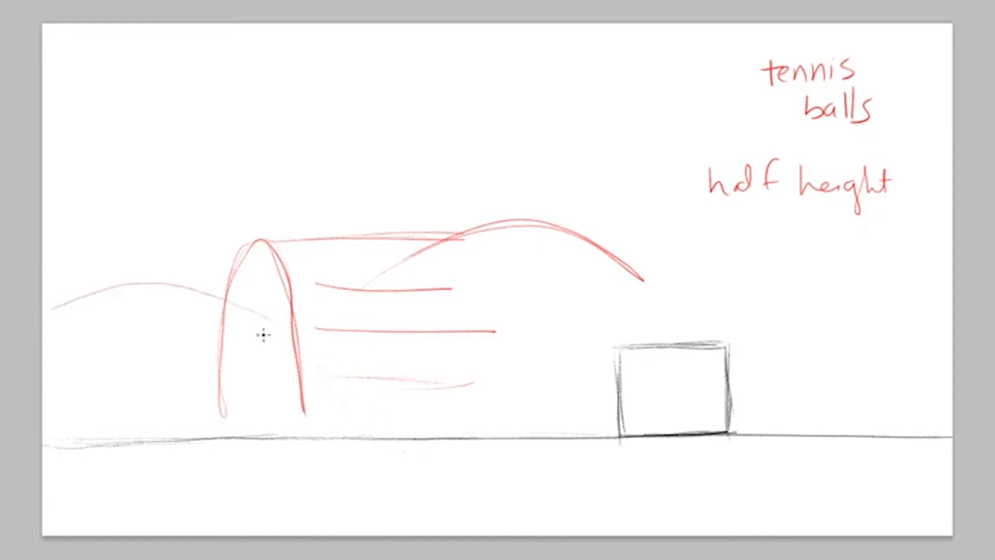
pyautogui.moveTo(67, 477)
pyautogui.mouseDown()
pyautogui.moveTo(263, 466)
pyautogui.moveTo(245, 483)
pyautogui.mouseUp()
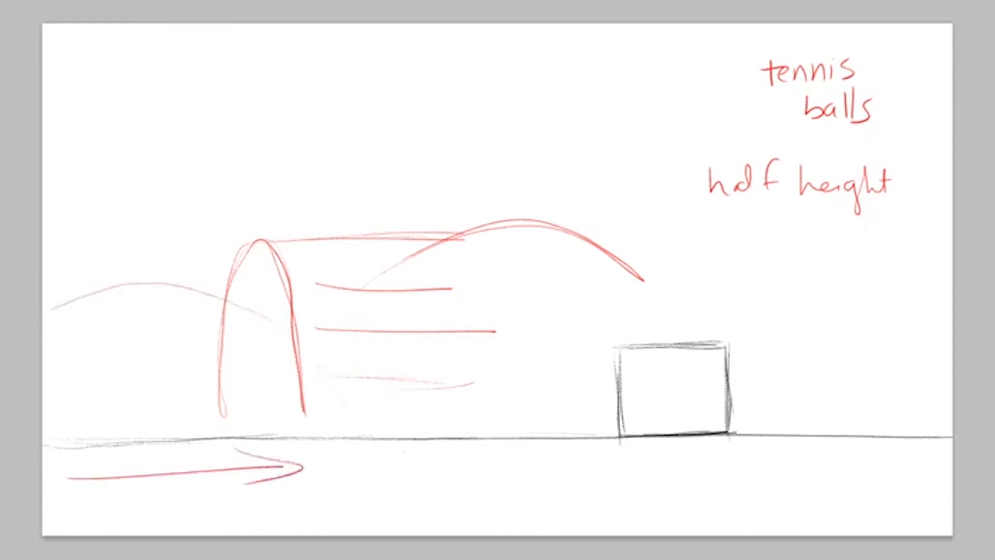
pyautogui.moveTo(67, 306)
pyautogui.mouseDown()
pyautogui.moveTo(174, 296)
pyautogui.moveTo(272, 347)
pyautogui.moveTo(366, 456)
pyautogui.moveTo(549, 361)
pyautogui.moveTo(590, 373)
pyautogui.mouseUp()
pyautogui.moveTo(356, 435); pyautogui.dragTo(527, 383)
pyautogui.moveTo(127, 283); pyautogui.dragTo(438, 289)
pyautogui.moveTo(345, 360); pyautogui.dragTo(556, 350)
pyautogui.moveTo(373, 431); pyautogui.dragTo(527, 366)
pyautogui.moveTo(428, 371); pyautogui.dragTo(564, 396)
pyautogui.moveTo(487, 368)
pyautogui.mouseDown()
pyautogui.moveTo(591, 438)
pyautogui.moveTo(650, 395)
pyautogui.mouseUp()
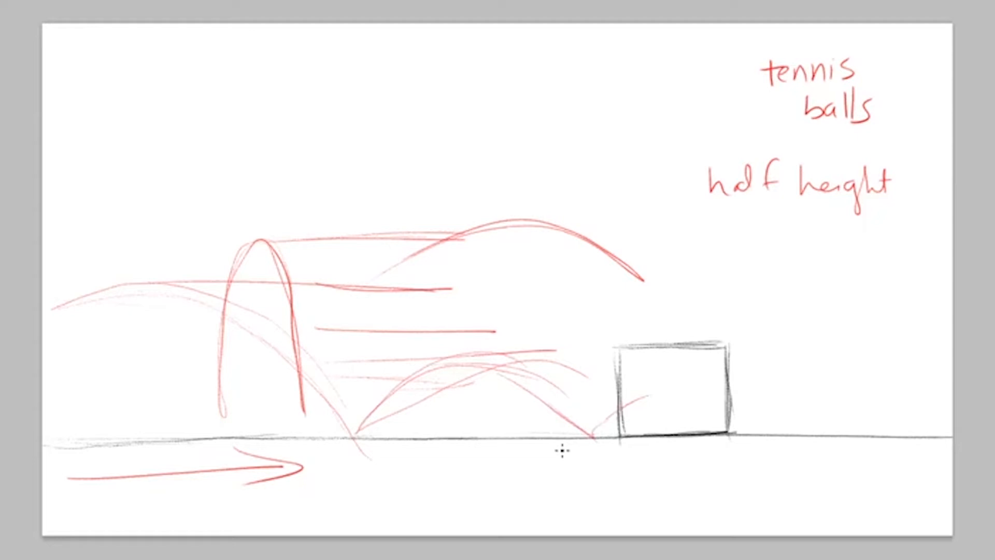
# Clear all the red sketches and notes, keeping the black ground and box, and remove the selection
pyautogui.hotkey('ctrl', 'a')
pyautogui.press('Delete')
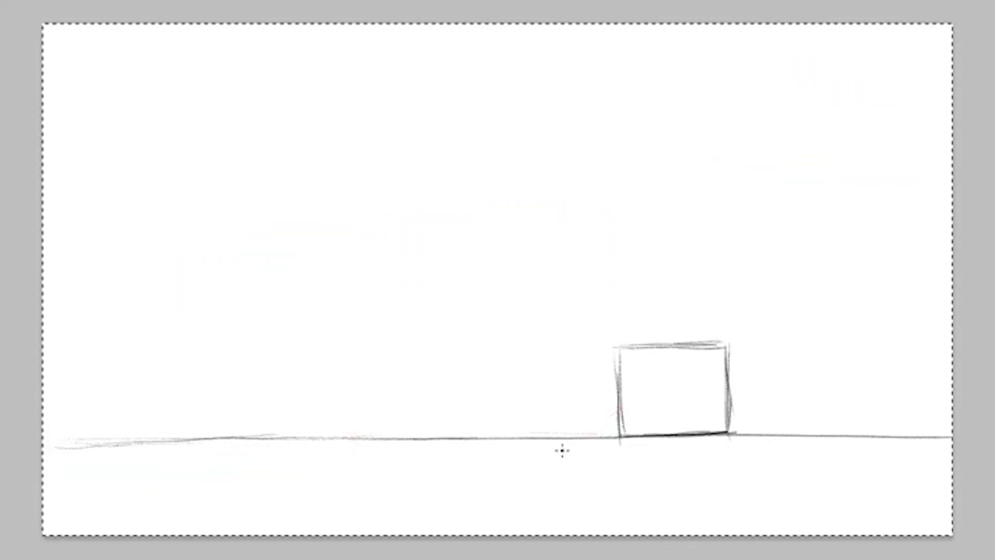
pyautogui.hotkey('ctrl', 'd')
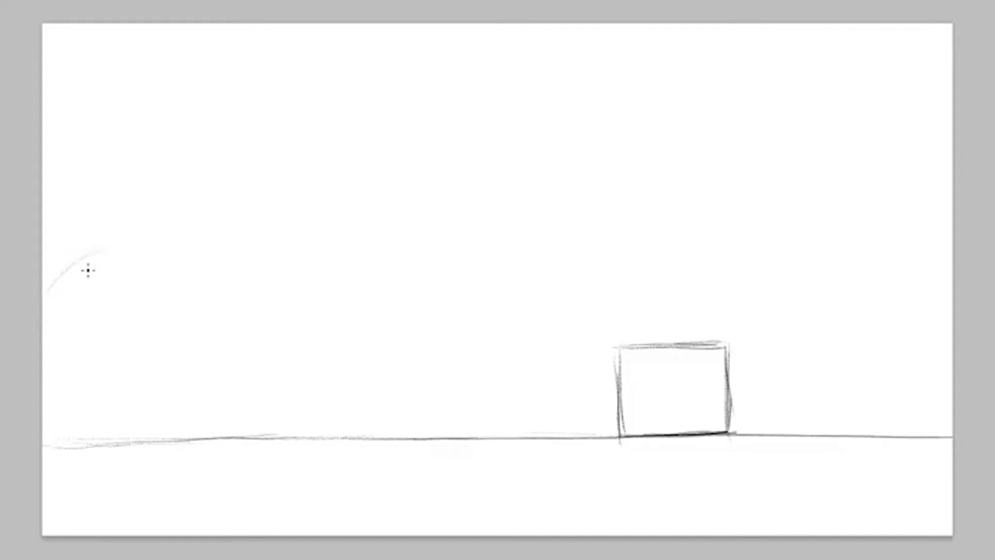
# Sketch a wide red arc entering at the canvas's left edge and falling to the ground in front of the box
pyautogui.moveTo(48, 282)
pyautogui.mouseDown()
pyautogui.moveTo(106, 255)
pyautogui.moveTo(167, 253)
pyautogui.mouseUp()
pyautogui.moveTo(87, 266); pyautogui.dragTo(221, 253)
pyautogui.moveTo(117, 255); pyautogui.dragTo(216, 264)
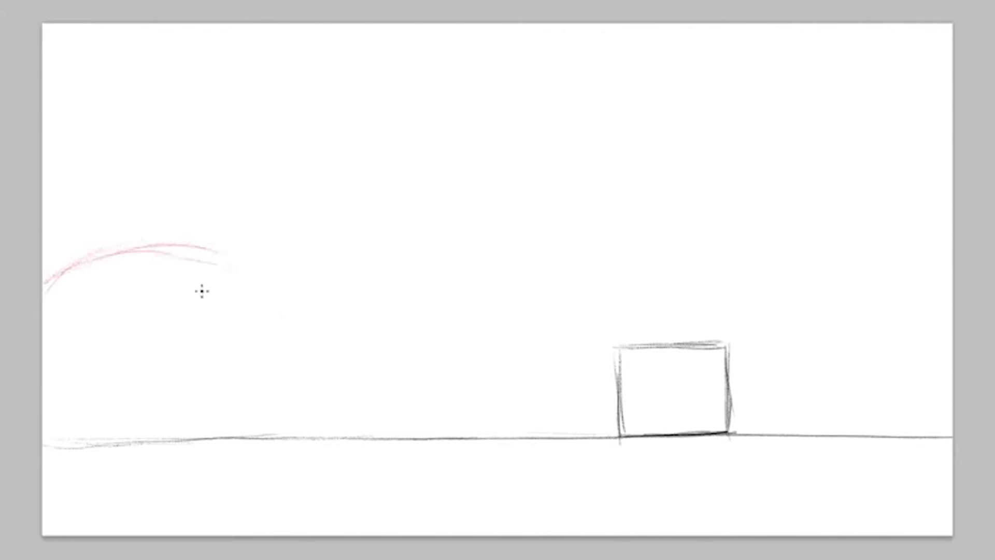
pyautogui.moveTo(389, 436)
pyautogui.mouseDown()
pyautogui.moveTo(197, 266)
pyautogui.moveTo(117, 246)
pyautogui.moveTo(358, 410)
pyautogui.mouseUp()
pyautogui.moveTo(194, 267)
pyautogui.mouseDown()
pyautogui.moveTo(392, 384)
pyautogui.moveTo(426, 442)
pyautogui.moveTo(411, 420)
pyautogui.moveTo(71, 255)
pyautogui.moveTo(120, 252)
pyautogui.mouseUp()
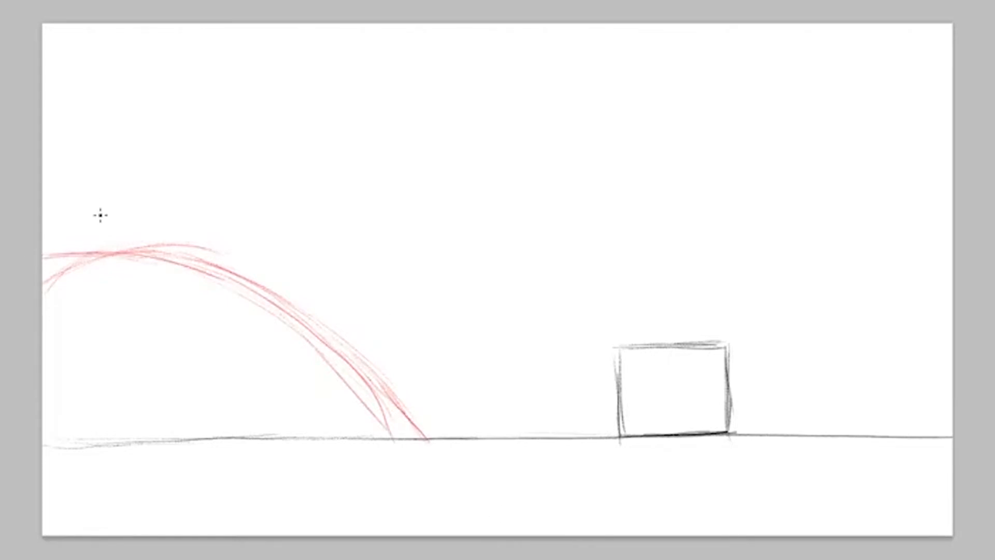
# Erase the stray strokes around the start, peak and landing of the falling arc
pyautogui.press('e')
pyautogui.moveTo(88, 260); pyautogui.dragTo(57, 282)
pyautogui.moveTo(139, 248); pyautogui.dragTo(217, 247)
pyautogui.moveTo(402, 367); pyautogui.dragTo(390, 430)
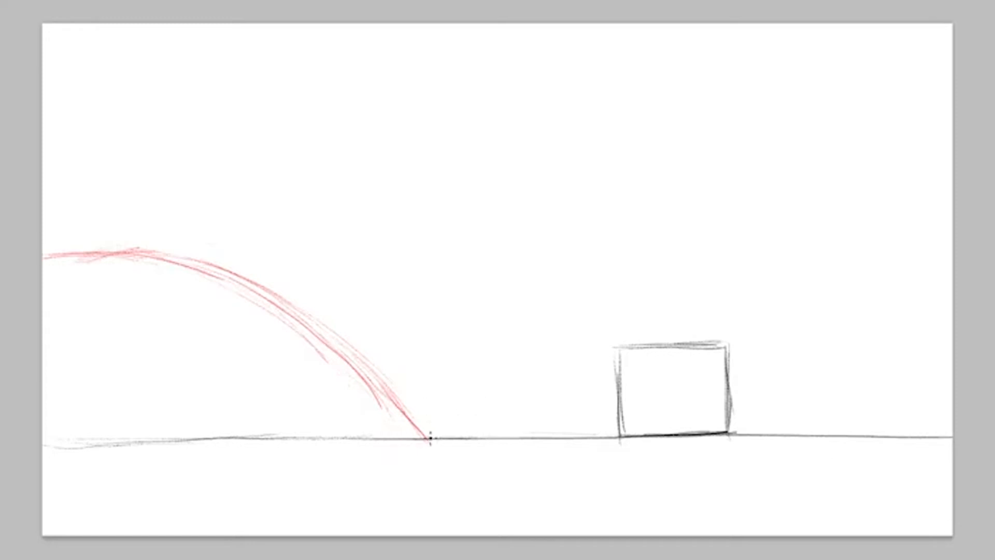
# Draw light red horizontal guide lines at the first arc's peak height and just above the box
pyautogui.moveTo(192, 252)
pyautogui.mouseDown()
pyautogui.moveTo(614, 248)
pyautogui.moveTo(78, 256)
pyautogui.mouseUp()
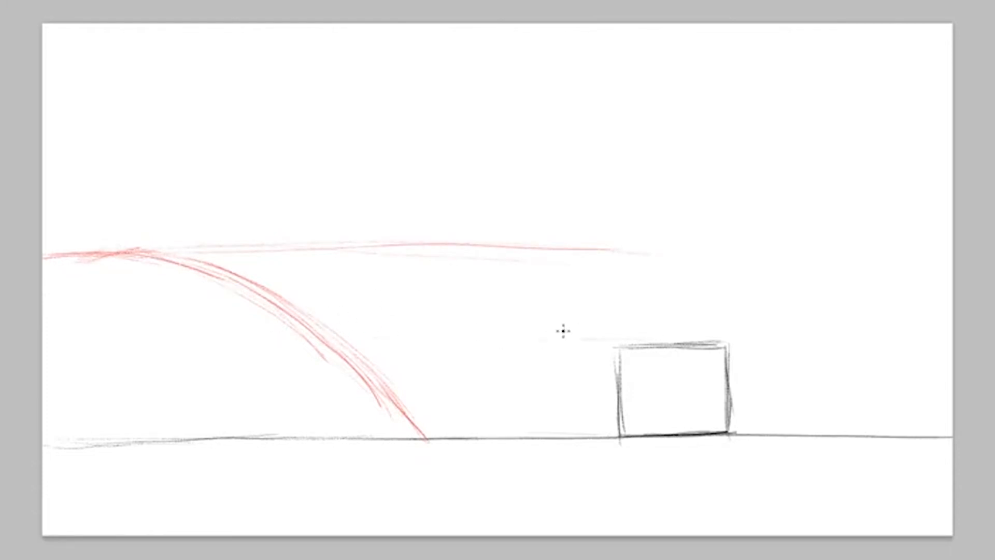
pyautogui.moveTo(515, 337); pyautogui.dragTo(730, 332)
pyautogui.moveTo(581, 330); pyautogui.dragTo(676, 328)
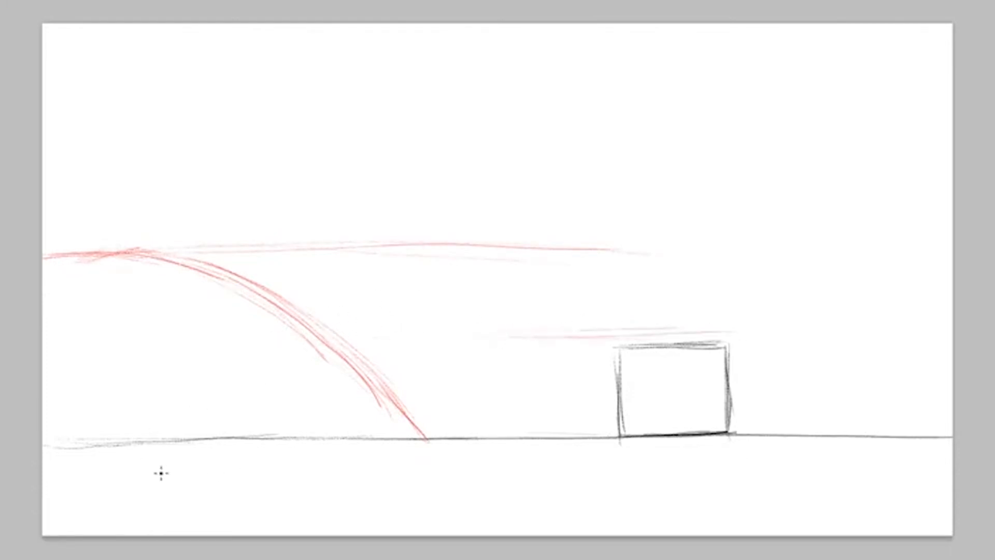
# Mark the first bounce point with a short tick and draw a long rightward arrow below the ground line
pyautogui.moveTo(285, 458); pyautogui.dragTo(435, 453)
pyautogui.moveTo(165, 470); pyautogui.dragTo(472, 468)
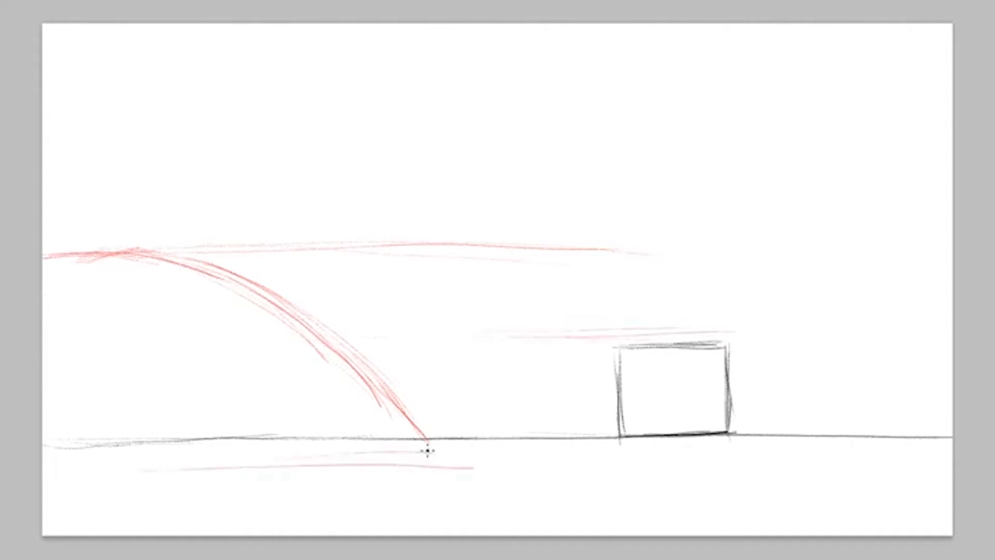
pyautogui.moveTo(428, 437); pyautogui.dragTo(429, 459)
pyautogui.moveTo(474, 467)
pyautogui.mouseDown()
pyautogui.moveTo(909, 480)
pyautogui.moveTo(829, 497)
pyautogui.mouseUp()
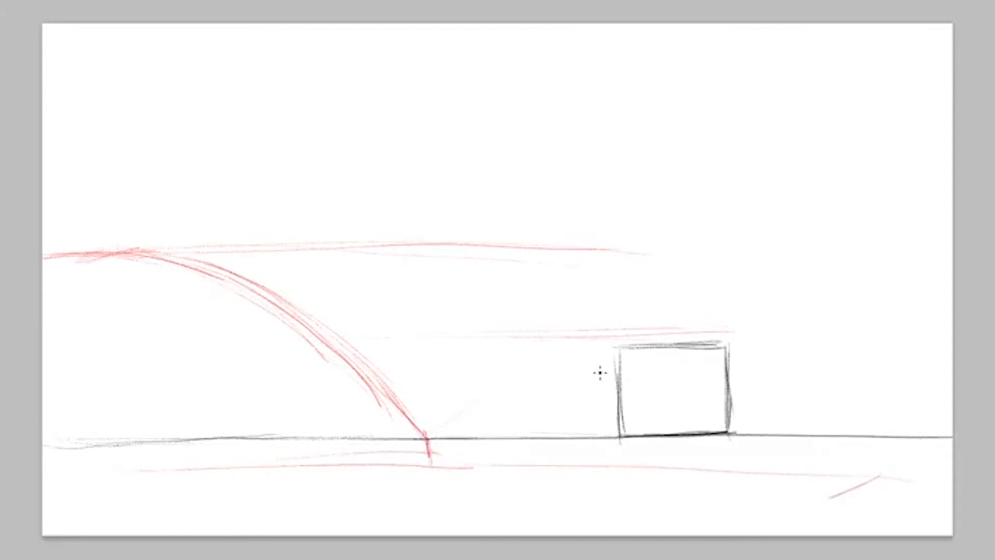
# Sketch the second red bounce arc from the contact point, peaking near the box's top and landing beyond the box
pyautogui.moveTo(542, 377)
pyautogui.mouseDown()
pyautogui.moveTo(609, 366)
pyautogui.moveTo(443, 420)
pyautogui.mouseUp()
pyautogui.moveTo(632, 368)
pyautogui.mouseDown()
pyautogui.moveTo(741, 418)
pyautogui.moveTo(581, 362)
pyautogui.moveTo(444, 435)
pyautogui.moveTo(597, 364)
pyautogui.mouseUp()
pyautogui.moveTo(437, 433)
pyautogui.mouseDown()
pyautogui.moveTo(533, 355)
pyautogui.moveTo(592, 338)
pyautogui.moveTo(529, 371)
pyautogui.moveTo(608, 342)
pyautogui.mouseUp()
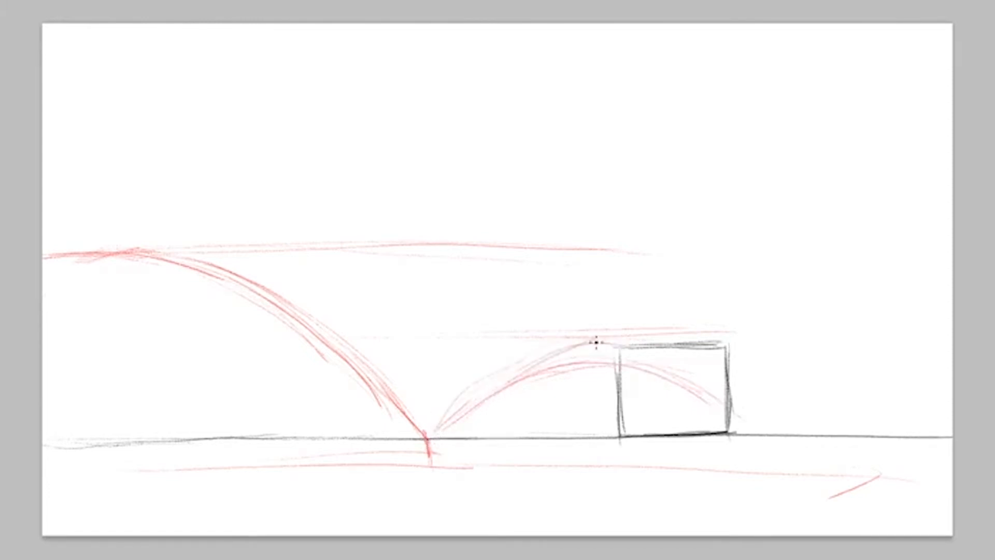
pyautogui.moveTo(442, 413)
pyautogui.mouseDown()
pyautogui.moveTo(482, 387)
pyautogui.moveTo(633, 344)
pyautogui.moveTo(602, 343)
pyautogui.moveTo(640, 363)
pyautogui.moveTo(652, 352)
pyautogui.moveTo(756, 407)
pyautogui.mouseUp()
pyautogui.moveTo(646, 360); pyautogui.dragTo(805, 436)
pyautogui.moveTo(751, 400); pyautogui.dragTo(591, 347)
pyautogui.moveTo(422, 441); pyautogui.dragTo(584, 351)
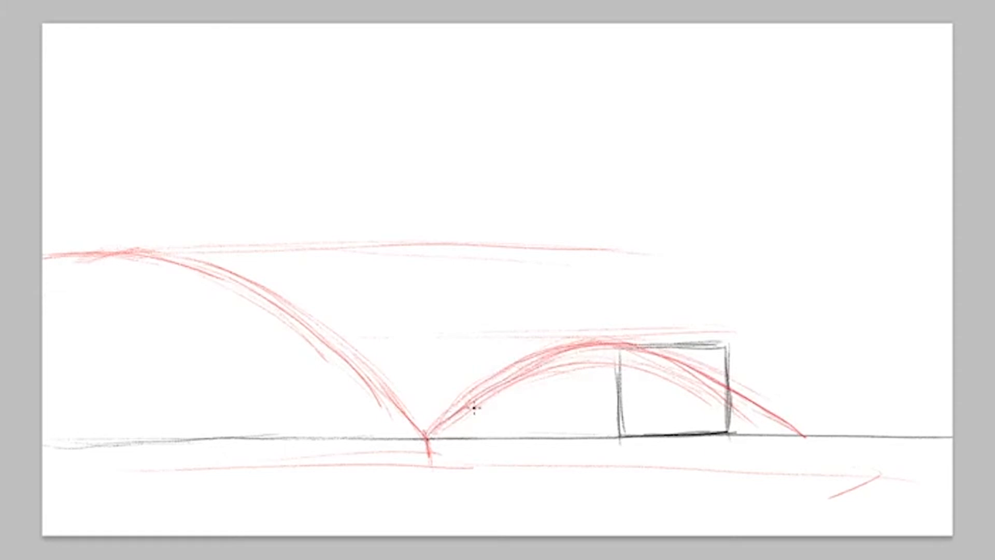
pyautogui.moveTo(456, 409)
pyautogui.mouseDown()
pyautogui.moveTo(562, 343)
pyautogui.moveTo(732, 380)
pyautogui.mouseUp()
pyautogui.moveTo(579, 344)
pyautogui.mouseDown()
pyautogui.moveTo(619, 338)
pyautogui.moveTo(739, 383)
pyautogui.moveTo(793, 437)
pyautogui.mouseUp()
pyautogui.moveTo(718, 374)
pyautogui.mouseDown()
pyautogui.moveTo(809, 436)
pyautogui.moveTo(675, 361)
pyautogui.moveTo(622, 348)
pyautogui.mouseUp()
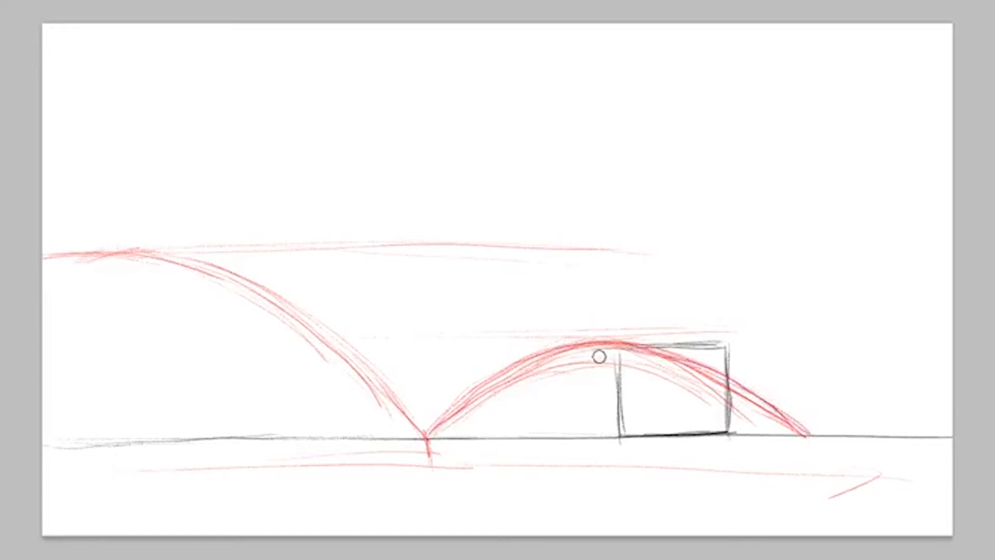
# Erase the stray strokes under the second bounce arc and redraw its rising half up to the box's upper-left corner
pyautogui.moveTo(548, 377)
pyautogui.mouseDown()
pyautogui.moveTo(528, 373)
pyautogui.moveTo(444, 426)
pyautogui.mouseUp()
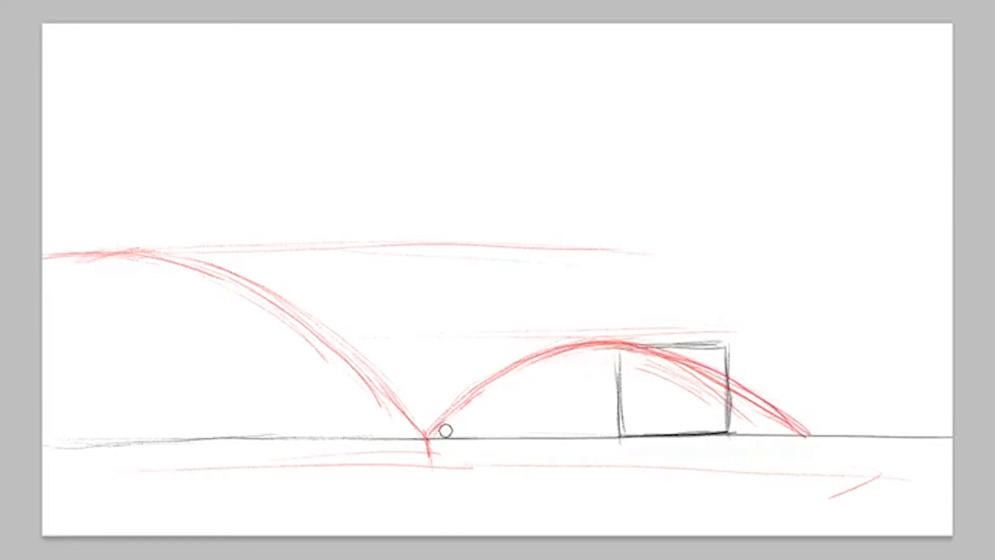
pyautogui.moveTo(661, 369)
pyautogui.mouseDown()
pyautogui.moveTo(666, 384)
pyautogui.moveTo(830, 419)
pyautogui.mouseUp()
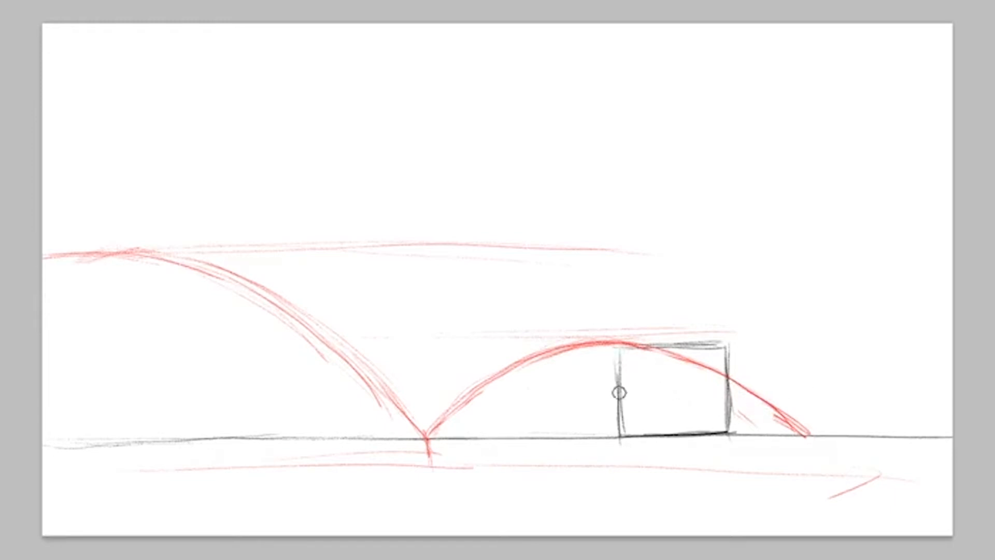
pyautogui.press('v')
pyautogui.moveTo(426, 437); pyautogui.dragTo(617, 343)
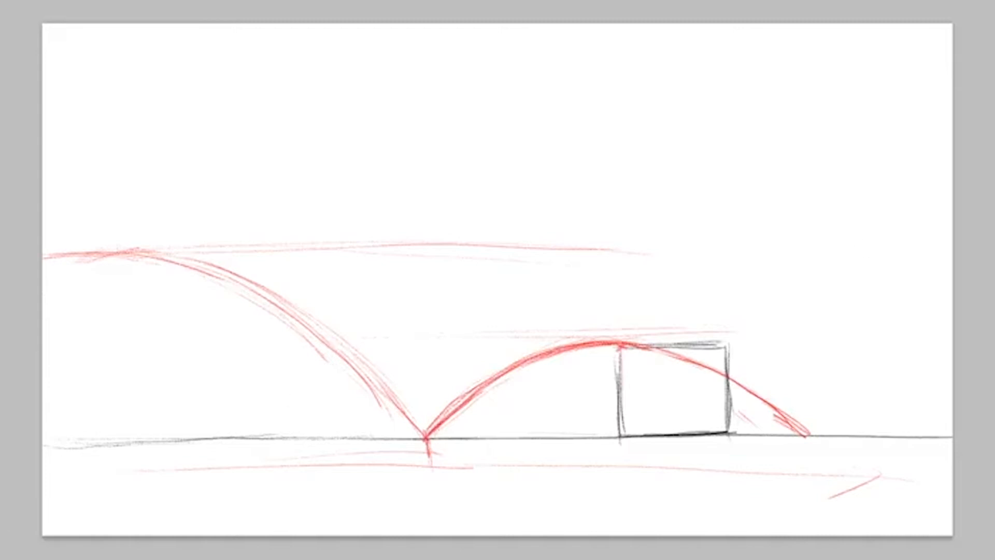
# Reinforce the box's top edge and both sides with darker black strokes
pyautogui.moveTo(619, 343); pyautogui.dragTo(618, 393)
pyautogui.moveTo(631, 340)
pyautogui.mouseDown()
pyautogui.moveTo(704, 340)
pyautogui.moveTo(695, 335)
pyautogui.mouseUp()
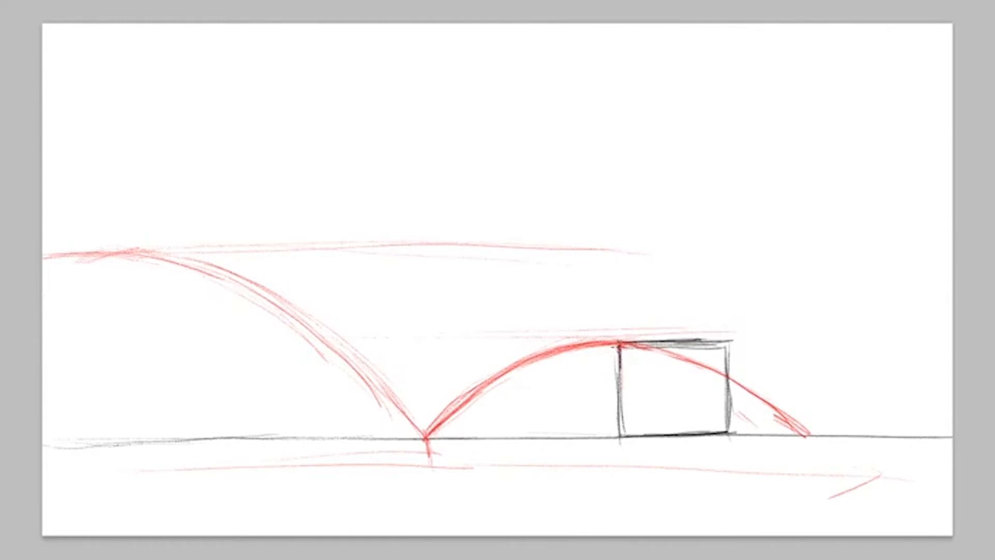
pyautogui.moveTo(618, 346); pyautogui.dragTo(621, 436)
pyautogui.moveTo(731, 335); pyautogui.dragTo(733, 419)
pyautogui.moveTo(731, 337); pyautogui.dragTo(732, 435)
pyautogui.moveTo(734, 358); pyautogui.dragTo(734, 438)
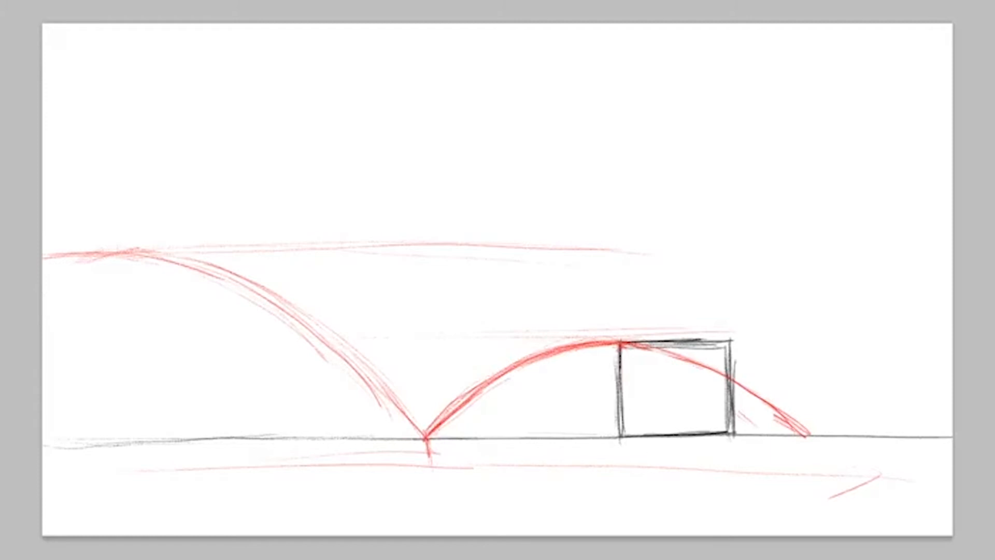
# Set the foreground colour to bright red and draw a tall upward arrow from the box's upper-left corner
pyautogui.press('n')
pyautogui.click(952, 161)
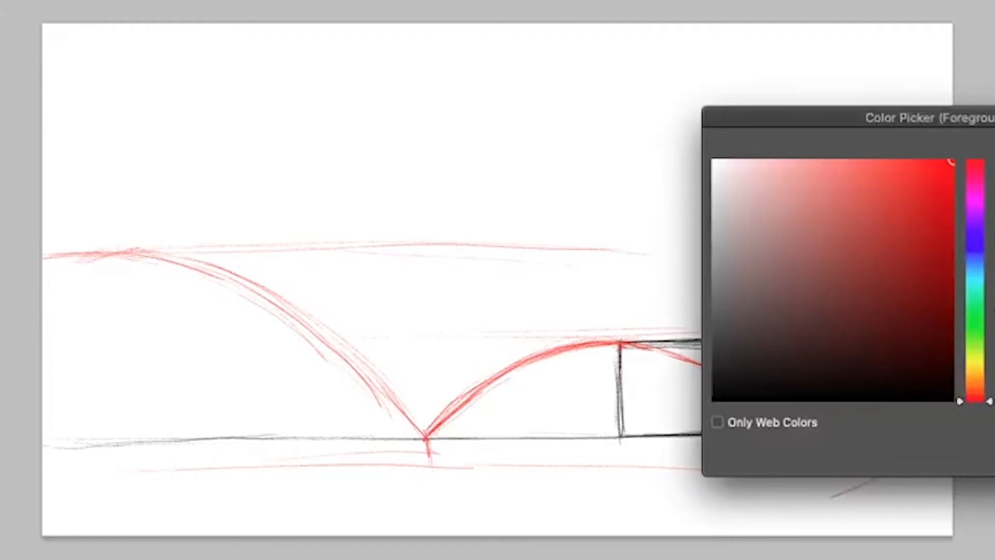
pyautogui.press('Return')
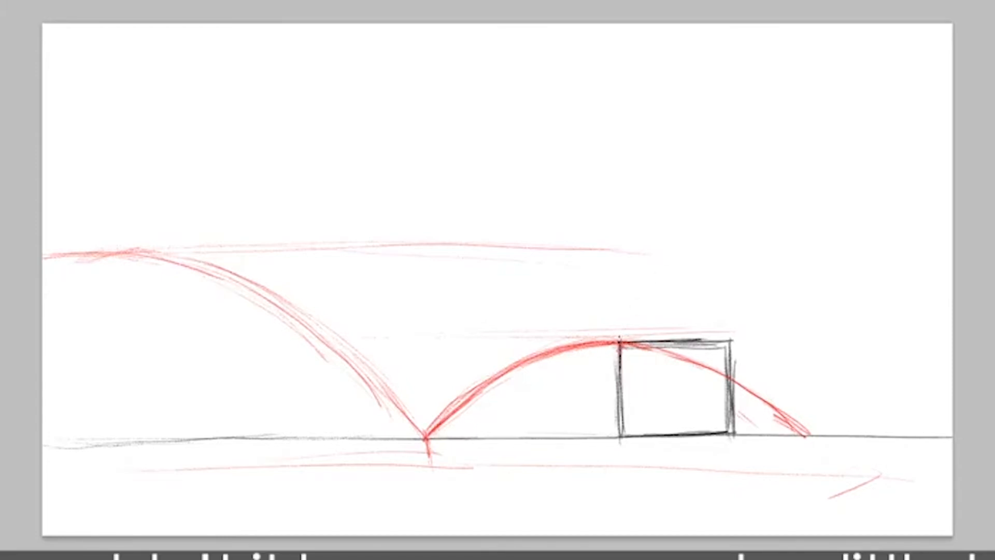
pyautogui.moveTo(621, 313)
pyautogui.mouseDown()
pyautogui.moveTo(619, 346)
pyautogui.moveTo(610, 170)
pyautogui.moveTo(633, 207)
pyautogui.mouseUp()
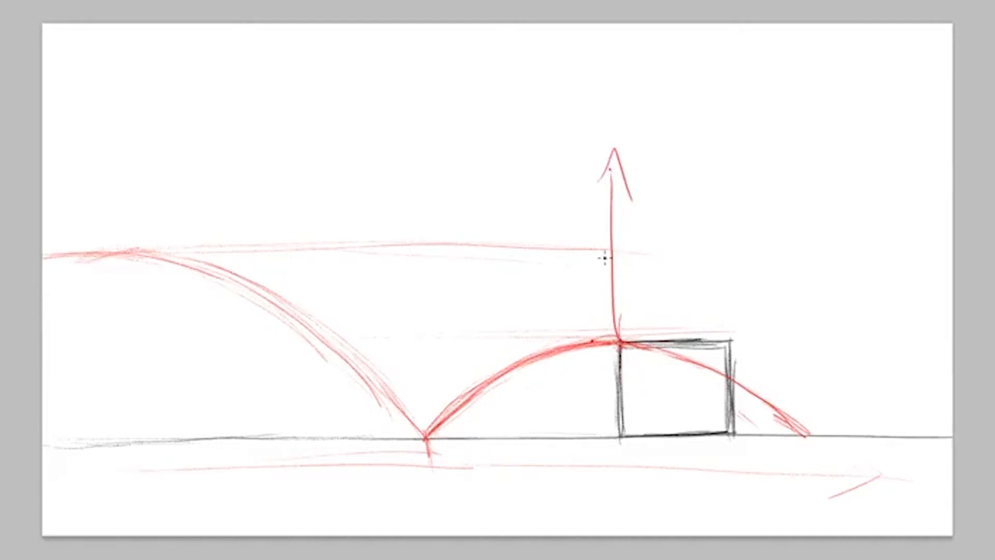
pyautogui.moveTo(618, 342); pyautogui.dragTo(611, 285)
pyautogui.moveTo(617, 321)
pyautogui.mouseDown()
pyautogui.moveTo(601, 209)
pyautogui.moveTo(612, 208)
pyautogui.mouseUp()
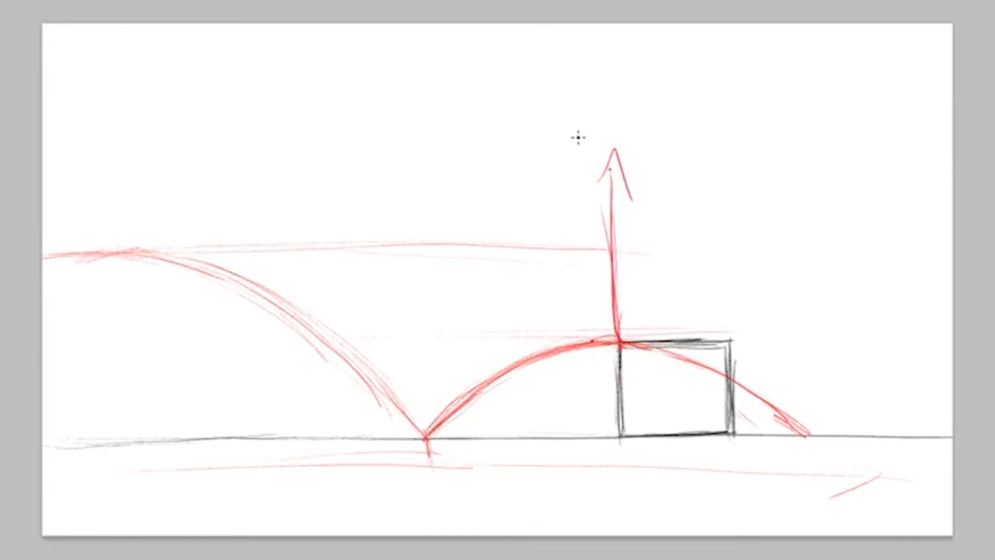
# Replace the upward arrow with a steep red rebound path rising from the box's corner and bending back slightly to the left
pyautogui.moveTo(613, 150)
pyautogui.mouseDown()
pyautogui.moveTo(617, 331)
pyautogui.moveTo(615, 254)
pyautogui.mouseUp()
pyautogui.moveTo(620, 339); pyautogui.dragTo(616, 259)
pyautogui.moveTo(618, 306); pyautogui.dragTo(613, 224)
pyautogui.moveTo(619, 334); pyautogui.dragTo(614, 209)
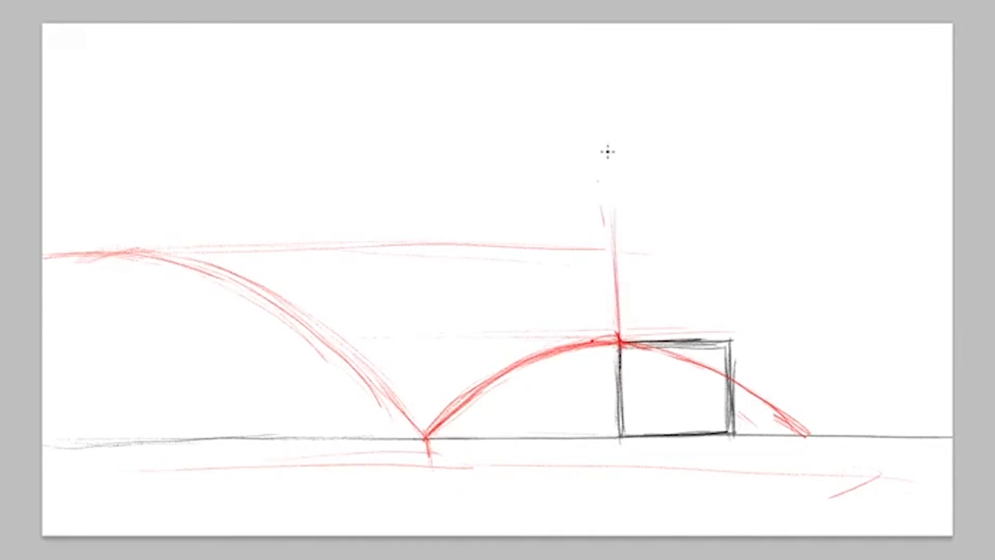
pyautogui.moveTo(614, 255); pyautogui.dragTo(601, 162)
pyautogui.moveTo(617, 283); pyautogui.dragTo(606, 155)
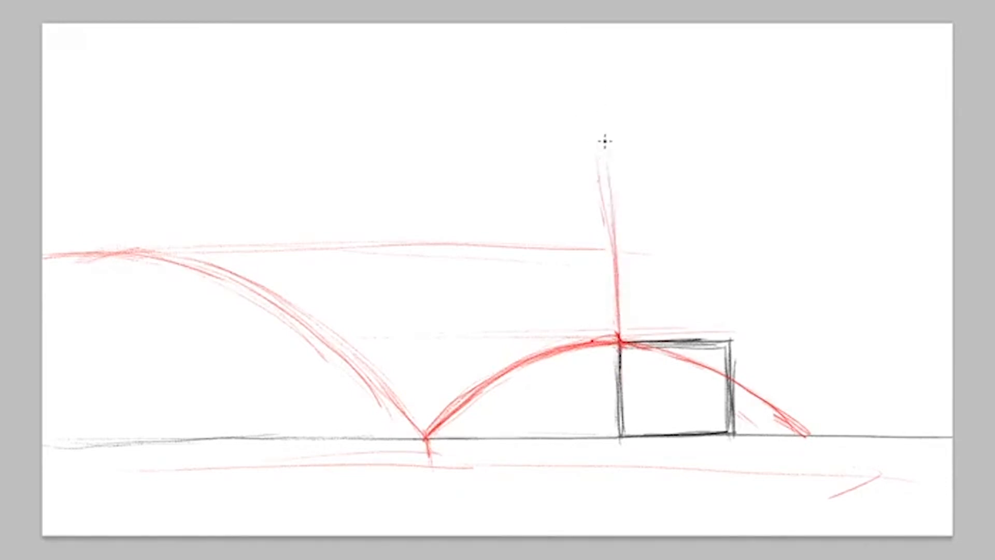
pyautogui.moveTo(617, 249)
pyautogui.mouseDown()
pyautogui.moveTo(599, 157)
pyautogui.moveTo(615, 258)
pyautogui.mouseUp()
# Draw a small red rightward arrow under the second arc, pointing at the box's left side
pyautogui.moveTo(539, 382); pyautogui.dragTo(600, 374)
pyautogui.moveTo(571, 367); pyautogui.dragTo(601, 374)
pyautogui.moveTo(601, 376); pyautogui.dragTo(574, 389)
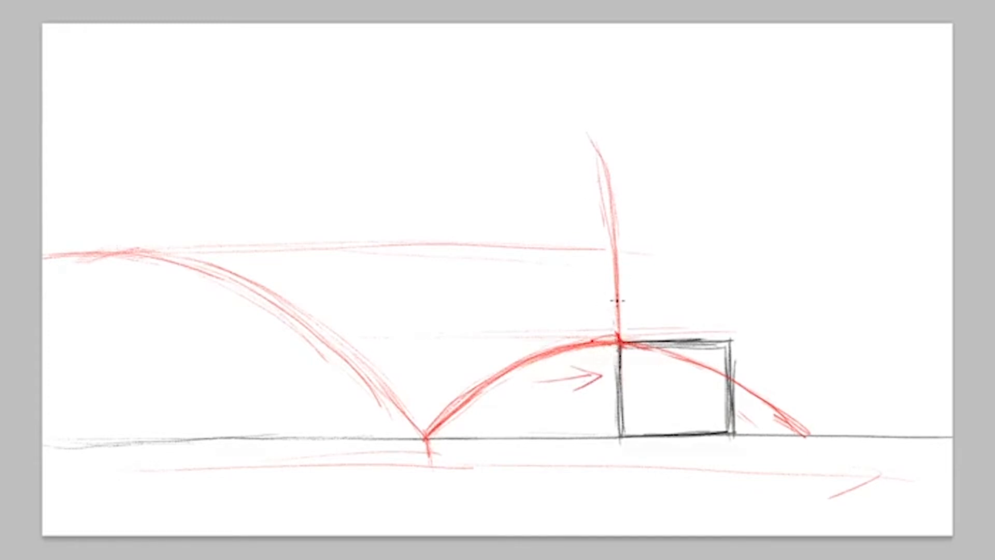
# Complete the tall red rebound arc over its peak and down to the ground just left of the box
pyautogui.moveTo(607, 169)
pyautogui.mouseDown()
pyautogui.moveTo(593, 144)
pyautogui.moveTo(577, 154)
pyautogui.moveTo(604, 146)
pyautogui.mouseUp()
pyautogui.moveTo(595, 150)
pyautogui.mouseDown()
pyautogui.moveTo(586, 131)
pyautogui.moveTo(570, 337)
pyautogui.mouseUp()
pyautogui.moveTo(567, 285); pyautogui.dragTo(562, 438)
pyautogui.moveTo(567, 329); pyautogui.dragTo(562, 435)
pyautogui.moveTo(569, 295); pyautogui.dragTo(563, 439)
pyautogui.moveTo(569, 314); pyautogui.dragTo(564, 430)
pyautogui.moveTo(568, 383); pyautogui.dragTo(563, 444)
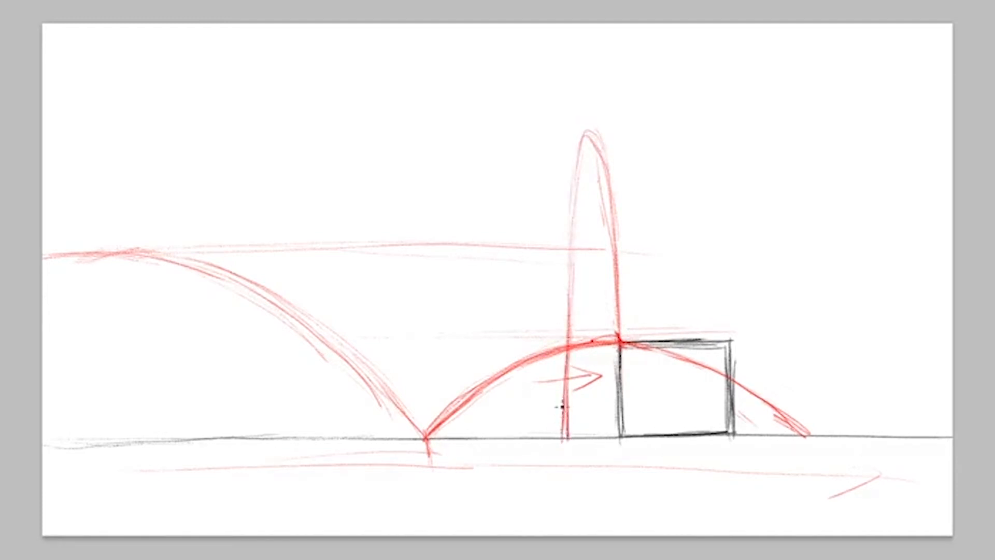
# Sketch a series of red bounces shrinking in height leftward along the ground, ending at the path's first contact point
pyautogui.moveTo(560, 252); pyautogui.dragTo(564, 345)
pyautogui.moveTo(561, 293)
pyautogui.mouseDown()
pyautogui.moveTo(551, 247)
pyautogui.moveTo(564, 313)
pyautogui.moveTo(558, 249)
pyautogui.moveTo(548, 250)
pyautogui.moveTo(544, 344)
pyautogui.moveTo(546, 242)
pyautogui.moveTo(534, 419)
pyautogui.mouseUp()
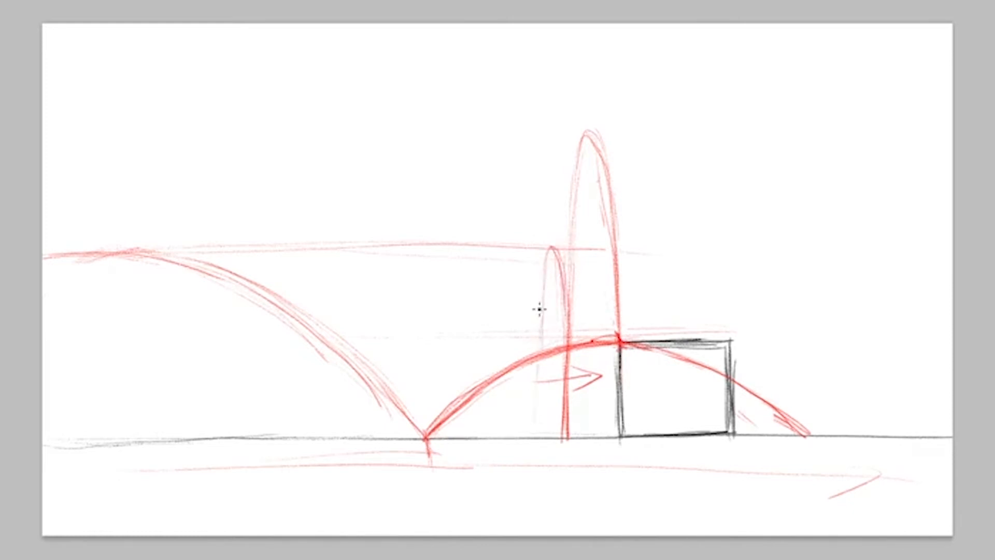
pyautogui.moveTo(537, 293); pyautogui.dragTo(533, 417)
pyautogui.moveTo(519, 346); pyautogui.dragTo(513, 422)
pyautogui.moveTo(495, 384)
pyautogui.mouseDown()
pyautogui.moveTo(480, 439)
pyautogui.moveTo(491, 411)
pyautogui.moveTo(495, 438)
pyautogui.moveTo(488, 408)
pyautogui.moveTo(486, 439)
pyautogui.moveTo(480, 427)
pyautogui.moveTo(427, 438)
pyautogui.mouseUp()
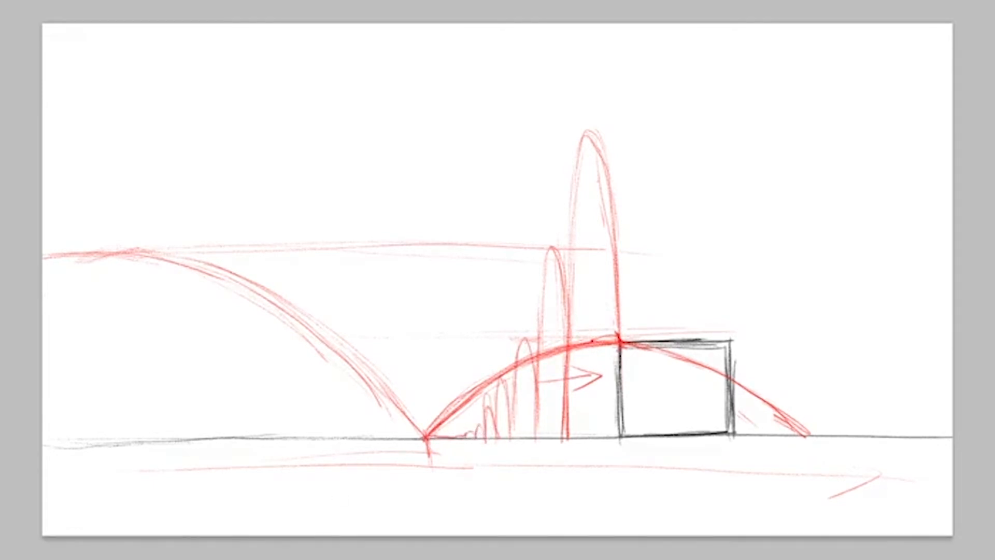
# Set the foreground colour to light blue and sketch an alternative first arc from the canvas's left edge down to the ground
pyautogui.click(974, 275)
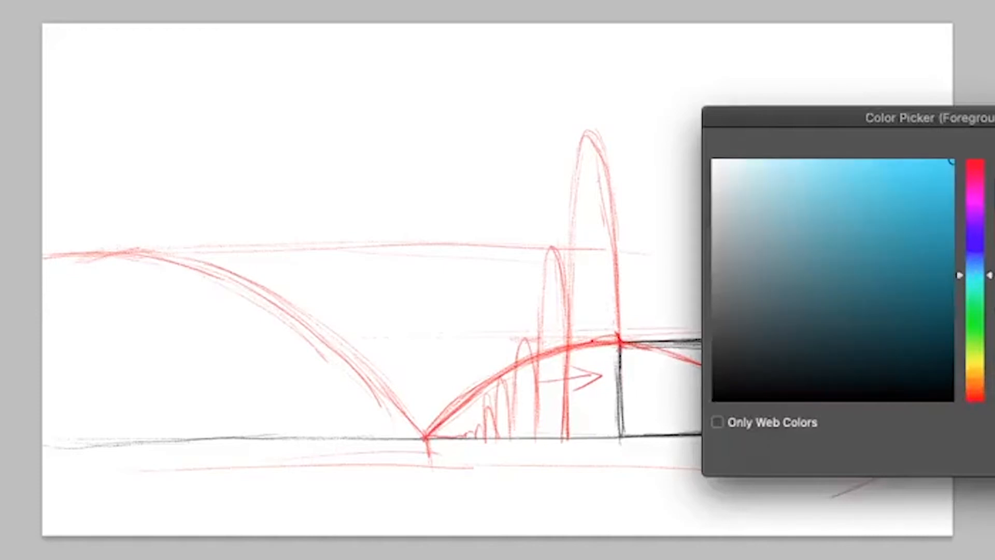
pyautogui.press('Return')
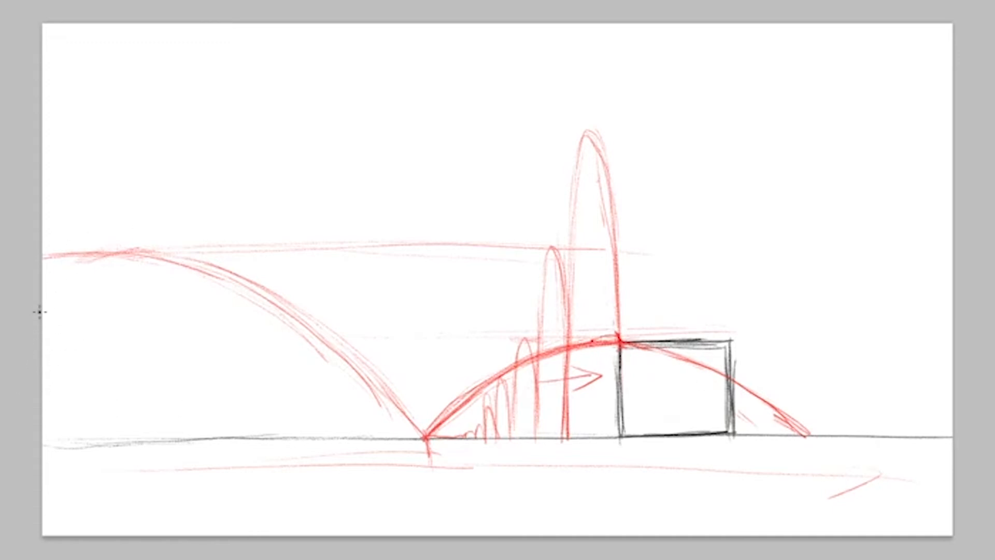
pyautogui.moveTo(60, 244); pyautogui.dragTo(129, 222)
pyautogui.moveTo(267, 317); pyautogui.dragTo(333, 425)
pyautogui.moveTo(182, 222)
pyautogui.mouseDown()
pyautogui.moveTo(255, 298)
pyautogui.moveTo(306, 402)
pyautogui.moveTo(334, 427)
pyautogui.mouseUp()
pyautogui.moveTo(235, 295)
pyautogui.mouseDown()
pyautogui.moveTo(226, 262)
pyautogui.moveTo(175, 240)
pyautogui.moveTo(178, 228)
pyautogui.moveTo(33, 280)
pyautogui.mouseUp()
pyautogui.moveTo(252, 289); pyautogui.dragTo(324, 427)
pyautogui.moveTo(243, 282); pyautogui.dragTo(310, 437)
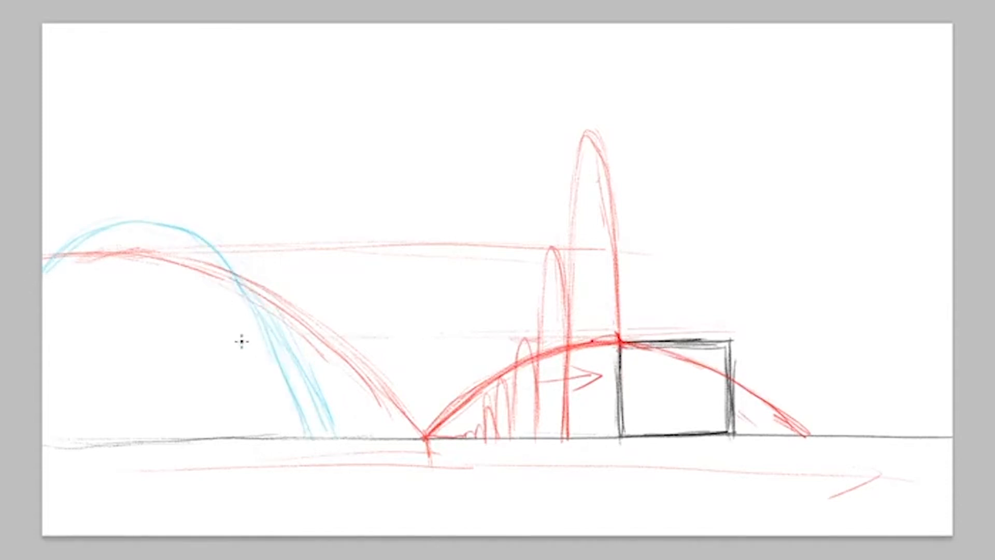
# Continue the blue path with two lower arcs, the last hitting the box's left side and rebounding leftward in shrinking bounces
pyautogui.moveTo(319, 391)
pyautogui.mouseDown()
pyautogui.moveTo(350, 328)
pyautogui.moveTo(402, 309)
pyautogui.mouseUp()
pyautogui.moveTo(319, 401); pyautogui.dragTo(481, 434)
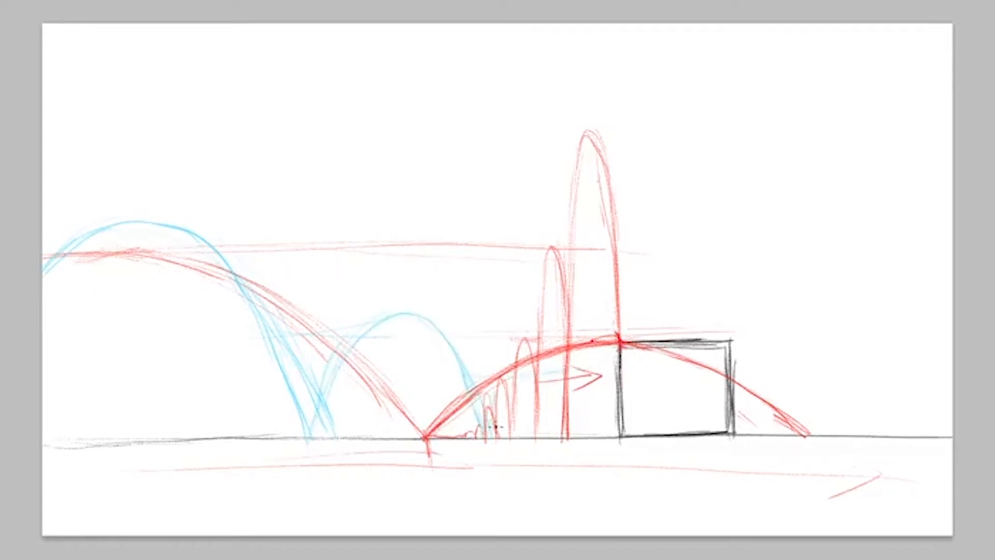
pyautogui.moveTo(570, 365)
pyautogui.mouseDown()
pyautogui.moveTo(601, 436)
pyautogui.moveTo(620, 384)
pyautogui.mouseUp()
pyautogui.moveTo(601, 437); pyautogui.dragTo(620, 384)
pyautogui.moveTo(602, 433); pyautogui.dragTo(620, 383)
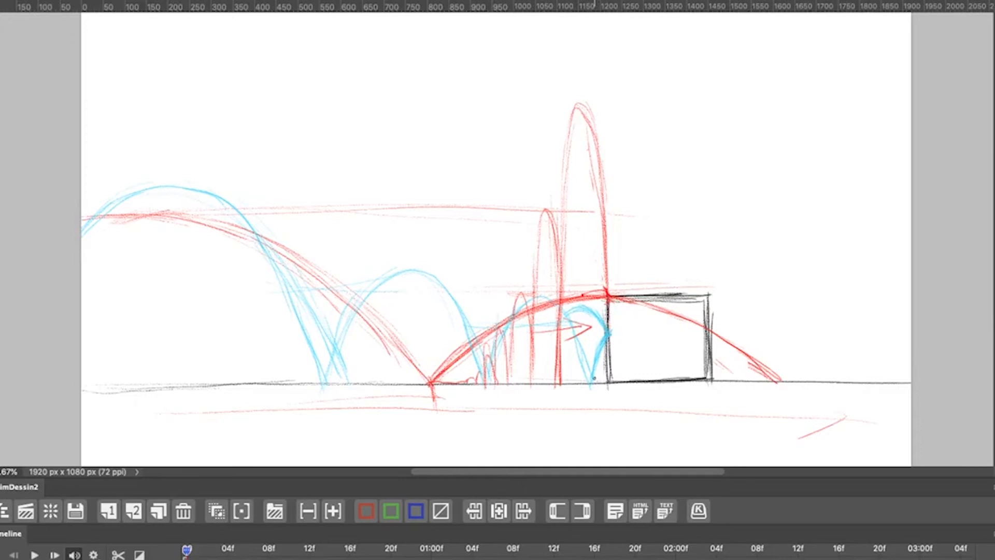
pyautogui.moveTo(590, 382); pyautogui.dragTo(605, 337)
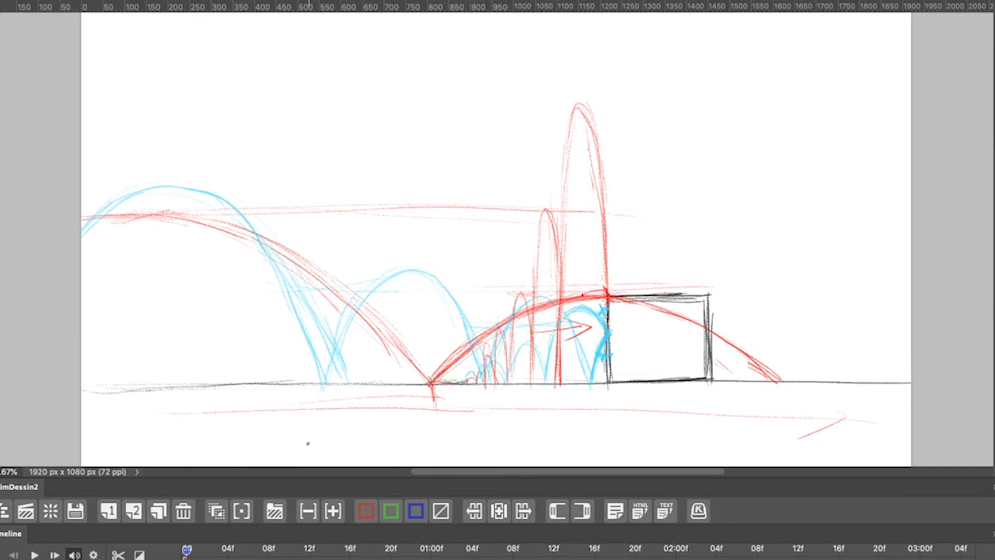
# Hide the red path sketch and erase the stray guide strokes around the blue bounce path
pyautogui.press('Delete')
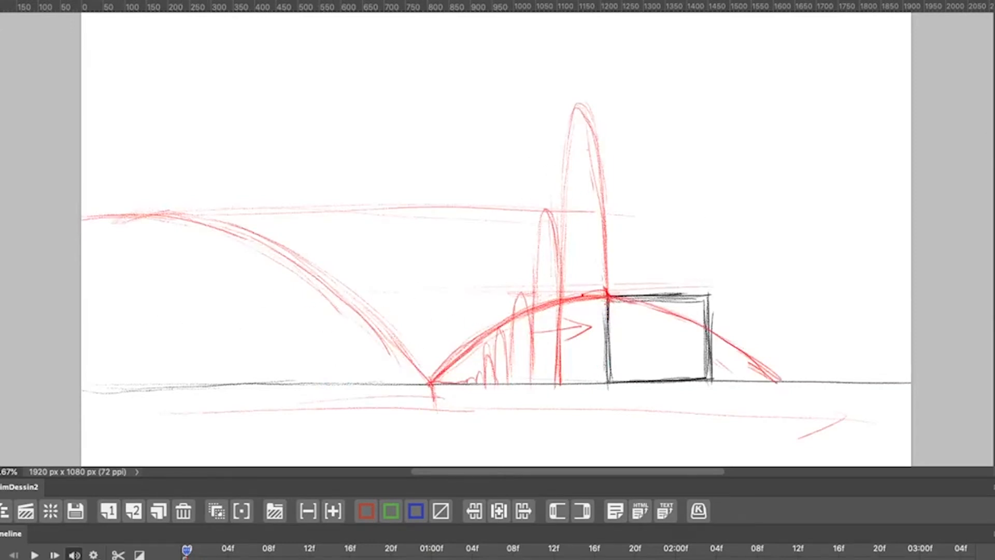
pyautogui.moveTo(177, 426)
pyautogui.mouseDown()
pyautogui.moveTo(293, 424)
pyautogui.moveTo(278, 437)
pyautogui.mouseUp()
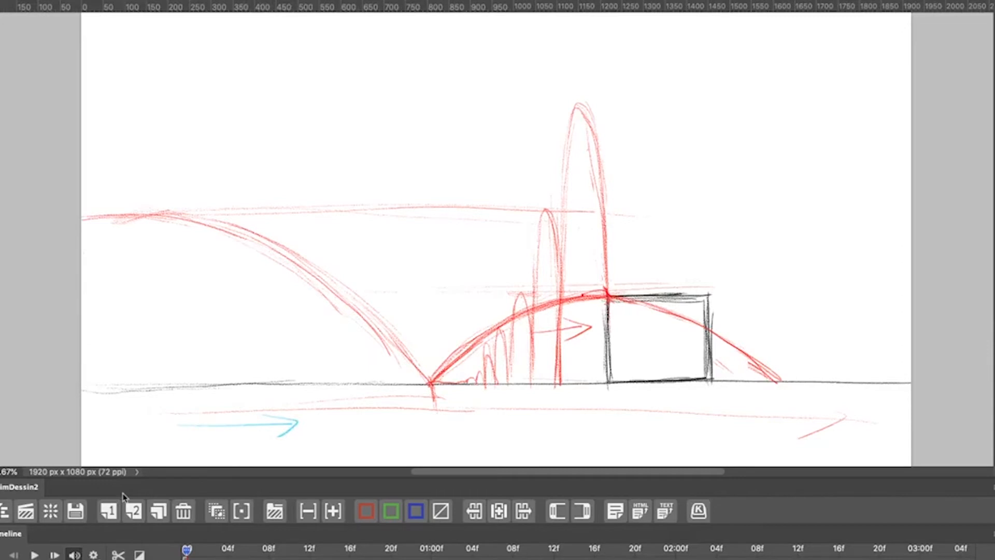
pyautogui.press('Delete')
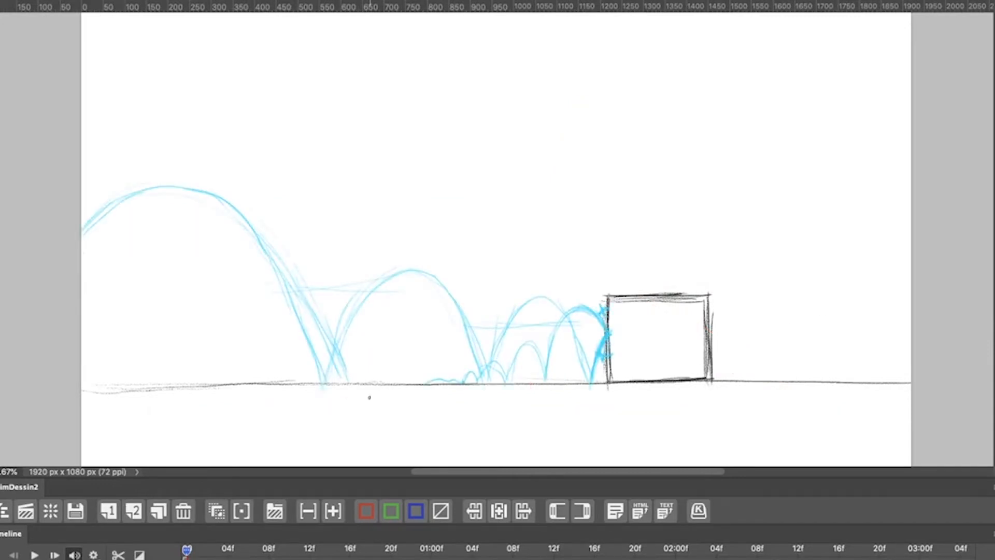
pyautogui.moveTo(290, 287); pyautogui.dragTo(363, 337)
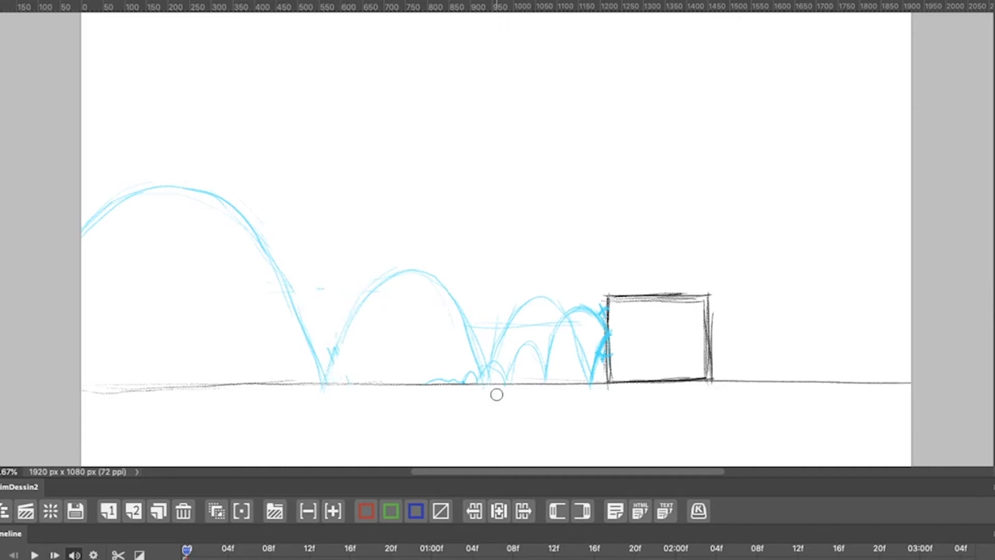
pyautogui.moveTo(487, 325); pyautogui.dragTo(537, 330)
# Mark the first two ground contacts and the box impact with red crosses, numbering the first contact 12 and the impact 36
pyautogui.press('b')
pyautogui.moveTo(320, 384); pyautogui.dragTo(322, 432)
pyautogui.moveTo(332, 422); pyautogui.dragTo(345, 433)
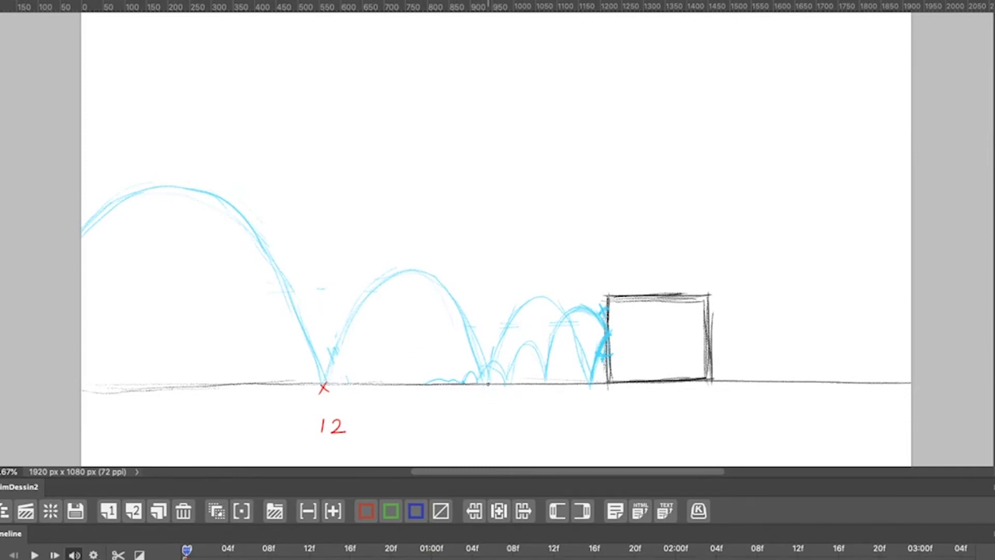
pyautogui.moveTo(486, 382)
pyautogui.mouseDown()
pyautogui.moveTo(494, 391)
pyautogui.moveTo(484, 391)
pyautogui.mouseUp()
pyautogui.moveTo(478, 410)
pyautogui.mouseDown()
pyautogui.moveTo(488, 426)
pyautogui.moveTo(496, 413)
pyautogui.mouseUp()
pyautogui.moveTo(491, 412)
pyautogui.mouseDown()
pyautogui.moveTo(509, 422)
pyautogui.moveTo(501, 416)
pyautogui.moveTo(496, 429)
pyautogui.moveTo(513, 422)
pyautogui.moveTo(505, 417)
pyautogui.mouseUp()
pyautogui.moveTo(622, 327)
pyautogui.mouseDown()
pyautogui.moveTo(623, 340)
pyautogui.moveTo(646, 338)
pyautogui.moveTo(609, 338)
pyautogui.mouseUp()
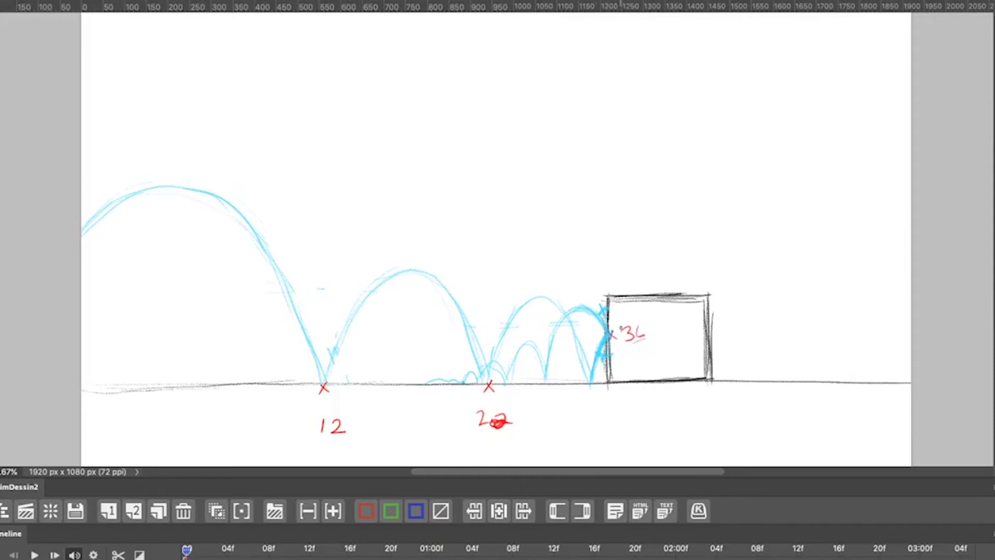
# Write red counts of 12 and 10 beneath the first two arcs and rough out, then partly erase, numbers near the third contact
pyautogui.moveTo(585, 397)
pyautogui.mouseDown()
pyautogui.moveTo(586, 413)
pyautogui.moveTo(601, 399)
pyautogui.moveTo(607, 413)
pyautogui.mouseUp()
pyautogui.moveTo(399, 401)
pyautogui.mouseDown()
pyautogui.moveTo(397, 412)
pyautogui.moveTo(408, 400)
pyautogui.mouseUp()
pyautogui.moveTo(170, 410); pyautogui.dragTo(168, 421)
pyautogui.moveTo(177, 411); pyautogui.dragTo(186, 424)
pyautogui.moveTo(539, 400)
pyautogui.mouseDown()
pyautogui.moveTo(538, 410)
pyautogui.moveTo(549, 401)
pyautogui.moveTo(598, 415)
pyautogui.mouseUp()
pyautogui.moveTo(539, 406); pyautogui.dragTo(553, 402)
pyautogui.moveTo(572, 402); pyautogui.dragTo(566, 425)
pyautogui.press('e')
pyautogui.moveTo(611, 400)
pyautogui.mouseDown()
pyautogui.moveTo(599, 412)
pyautogui.moveTo(547, 403)
pyautogui.mouseUp()
# Tick the peaks of the first two arcs in red and draw a vertical midline from the second peak to the ground
pyautogui.moveTo(168, 177); pyautogui.dragTo(169, 202)
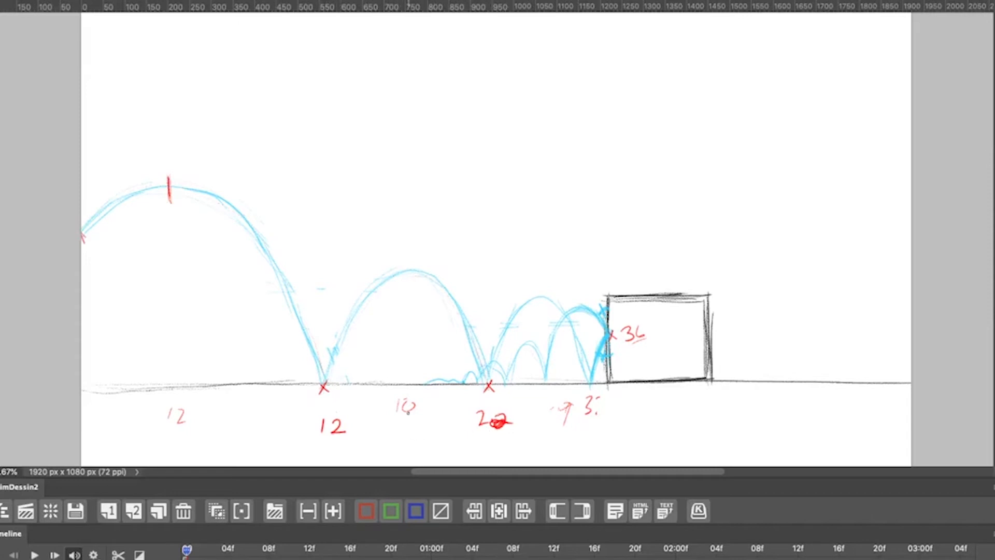
pyautogui.moveTo(410, 262); pyautogui.dragTo(410, 276)
pyautogui.moveTo(403, 379); pyautogui.dragTo(404, 388)
pyautogui.moveTo(412, 346); pyautogui.dragTo(409, 417)
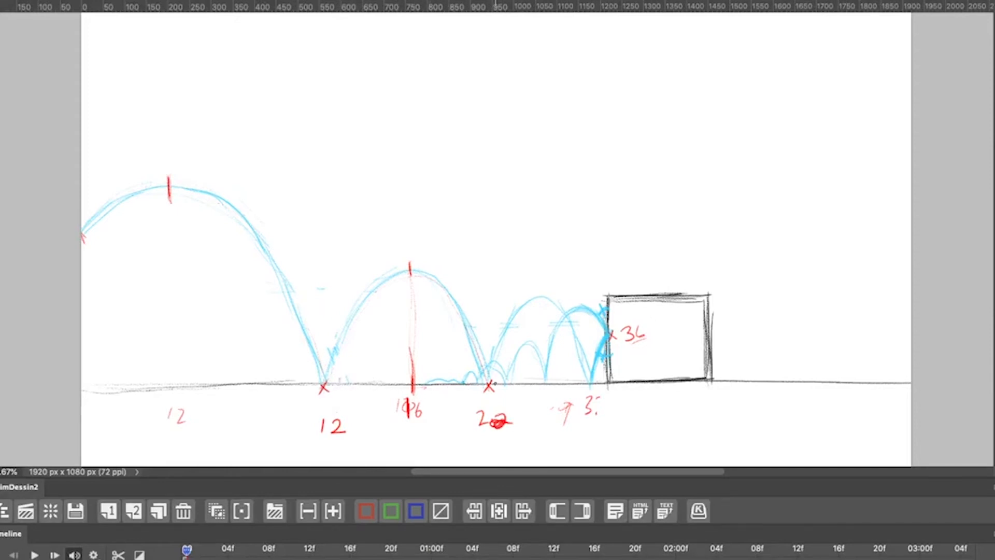
# Add four ground ticks between contact 12 and the second arc's midline, and number the midline 17
pyautogui.moveTo(414, 401)
pyautogui.mouseDown()
pyautogui.moveTo(426, 403)
pyautogui.moveTo(417, 418)
pyautogui.moveTo(425, 401)
pyautogui.mouseUp()
pyautogui.moveTo(340, 379)
pyautogui.mouseDown()
pyautogui.moveTo(342, 389)
pyautogui.moveTo(395, 391)
pyautogui.mouseUp()
pyautogui.press('e')
pyautogui.moveTo(374, 388)
pyautogui.mouseDown()
pyautogui.moveTo(348, 382)
pyautogui.moveTo(364, 390)
pyautogui.mouseUp()
pyautogui.press('b')
pyautogui.moveTo(376, 381); pyautogui.dragTo(376, 388)
pyautogui.moveTo(358, 379)
pyautogui.mouseDown()
pyautogui.moveTo(341, 387)
pyautogui.moveTo(400, 405)
pyautogui.mouseUp()
pyautogui.moveTo(384, 413); pyautogui.dragTo(400, 406)
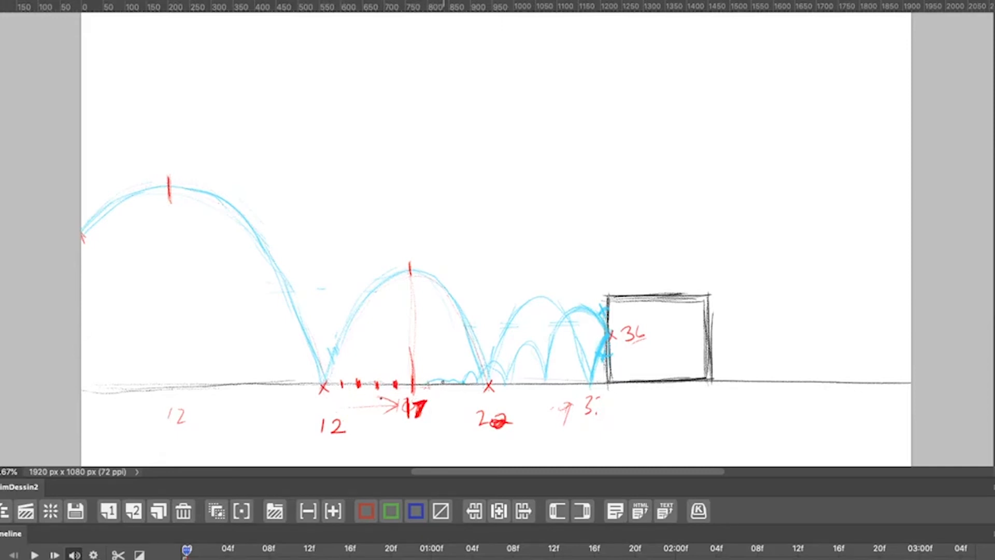
# Add four ground ticks between 17 and the second contact, clear the trial tick numbers and relabel the contact 22
pyautogui.moveTo(458, 380)
pyautogui.mouseDown()
pyautogui.moveTo(471, 388)
pyautogui.moveTo(428, 390)
pyautogui.mouseUp()
pyautogui.moveTo(341, 397)
pyautogui.mouseDown()
pyautogui.moveTo(342, 407)
pyautogui.moveTo(384, 402)
pyautogui.mouseUp()
pyautogui.moveTo(394, 395)
pyautogui.mouseDown()
pyautogui.moveTo(424, 434)
pyautogui.moveTo(468, 428)
pyautogui.moveTo(477, 405)
pyautogui.mouseUp()
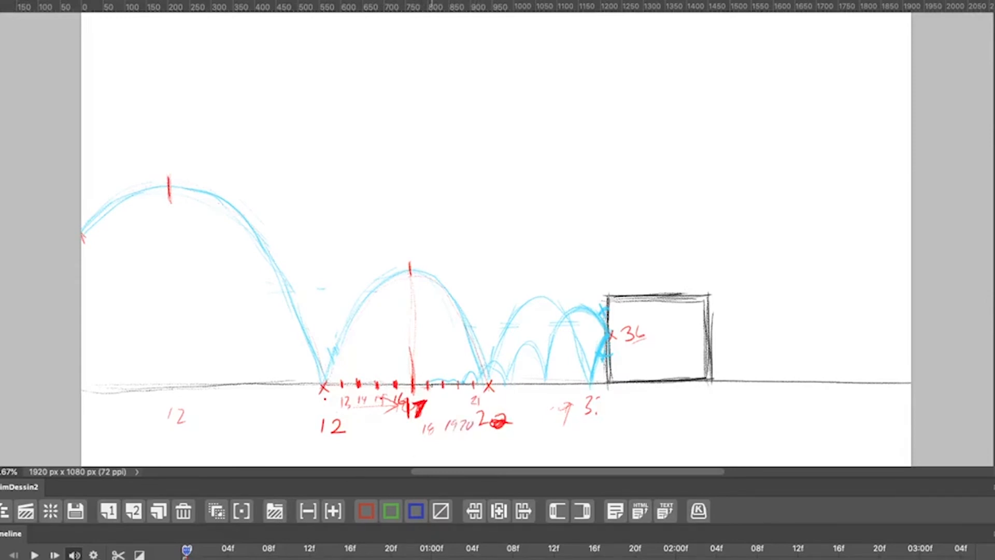
pyautogui.moveTo(374, 406)
pyautogui.mouseDown()
pyautogui.moveTo(395, 399)
pyautogui.moveTo(413, 429)
pyautogui.moveTo(465, 426)
pyautogui.moveTo(493, 398)
pyautogui.moveTo(496, 421)
pyautogui.moveTo(524, 414)
pyautogui.moveTo(494, 417)
pyautogui.moveTo(505, 423)
pyautogui.mouseUp()
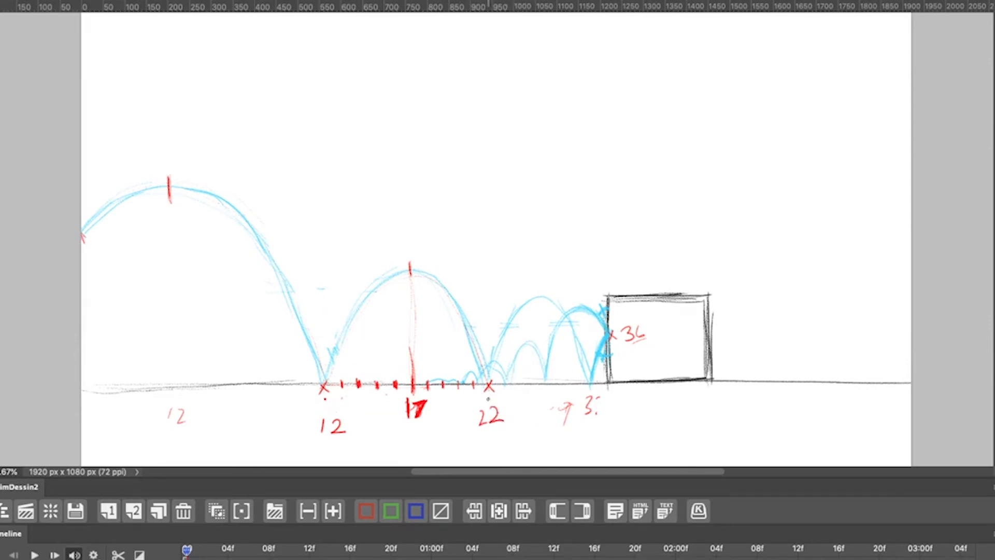
# Darken the midline at 17 and project the ground ticks left of it up to the second arc, marking each ball position
pyautogui.moveTo(410, 262); pyautogui.dragTo(413, 331)
pyautogui.moveTo(413, 294)
pyautogui.mouseDown()
pyautogui.moveTo(413, 384)
pyautogui.moveTo(411, 265)
pyautogui.moveTo(412, 348)
pyautogui.mouseUp()
pyautogui.moveTo(411, 263); pyautogui.dragTo(412, 275)
pyautogui.moveTo(396, 382); pyautogui.dragTo(395, 278)
pyautogui.moveTo(397, 378); pyautogui.dragTo(398, 280)
pyautogui.moveTo(398, 268); pyautogui.dragTo(393, 280)
pyautogui.moveTo(378, 382); pyautogui.dragTo(378, 351)
pyautogui.moveTo(378, 287)
pyautogui.mouseDown()
pyautogui.moveTo(377, 309)
pyautogui.moveTo(381, 288)
pyautogui.moveTo(361, 300)
pyautogui.mouseUp()
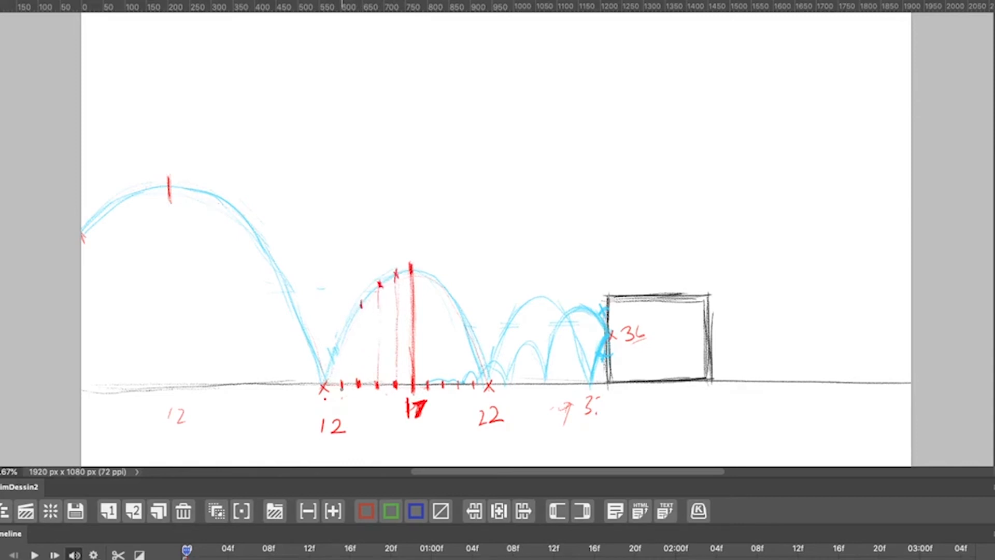
pyautogui.moveTo(342, 343); pyautogui.dragTo(340, 335)
# Mark the ball positions on the second arc's right half and carry their heights to the midline with horizontal strokes
pyautogui.moveTo(427, 277)
pyautogui.mouseDown()
pyautogui.moveTo(427, 269)
pyautogui.moveTo(441, 279)
pyautogui.mouseUp()
pyautogui.moveTo(469, 337); pyautogui.dragTo(470, 330)
pyautogui.moveTo(454, 294); pyautogui.dragTo(453, 298)
pyautogui.moveTo(402, 269); pyautogui.dragTo(410, 270)
pyautogui.moveTo(400, 283); pyautogui.dragTo(424, 281)
pyautogui.moveTo(362, 301); pyautogui.dragTo(425, 300)
pyautogui.moveTo(368, 337); pyautogui.dragTo(425, 336)
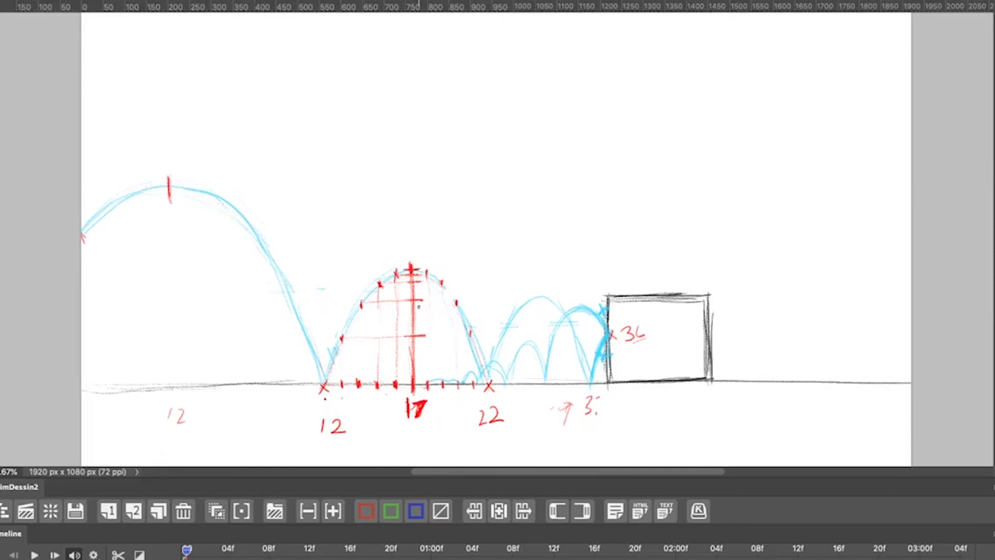
pyautogui.moveTo(431, 338)
pyautogui.mouseDown()
pyautogui.moveTo(434, 366)
pyautogui.moveTo(442, 350)
pyautogui.mouseUp()
# Tick the ground below the first arc's peak and at the spot just before contact 12, replacing the number under the peak with 4
pyautogui.moveTo(305, 384); pyautogui.dragTo(155, 392)
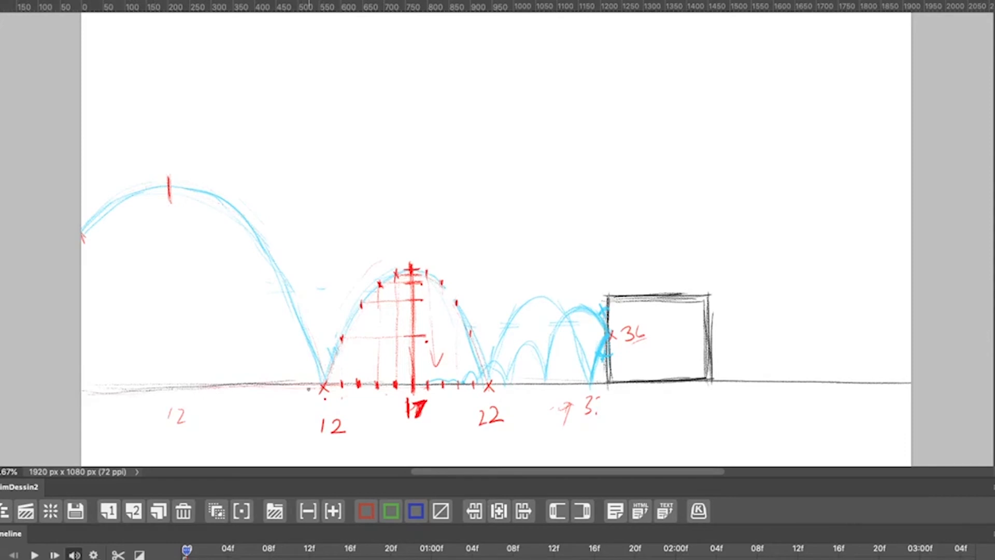
pyautogui.moveTo(171, 378); pyautogui.dragTo(172, 393)
pyautogui.moveTo(305, 378); pyautogui.dragTo(305, 391)
pyautogui.click(176, 416)
pyautogui.moveTo(86, 206); pyautogui.dragTo(59, 240)
pyautogui.moveTo(177, 401)
pyautogui.mouseDown()
pyautogui.moveTo(187, 401)
pyautogui.moveTo(169, 414)
pyautogui.moveTo(184, 409)
pyautogui.mouseUp()
pyautogui.moveTo(172, 415)
pyautogui.mouseDown()
pyautogui.moveTo(184, 414)
pyautogui.moveTo(179, 426)
pyautogui.mouseUp()
# Divide the ground between 4 and 12 with evenly spaced red ticks and number them 5 to 11
pyautogui.moveTo(191, 383)
pyautogui.mouseDown()
pyautogui.moveTo(191, 393)
pyautogui.moveTo(248, 382)
pyautogui.moveTo(306, 388)
pyautogui.mouseUp()
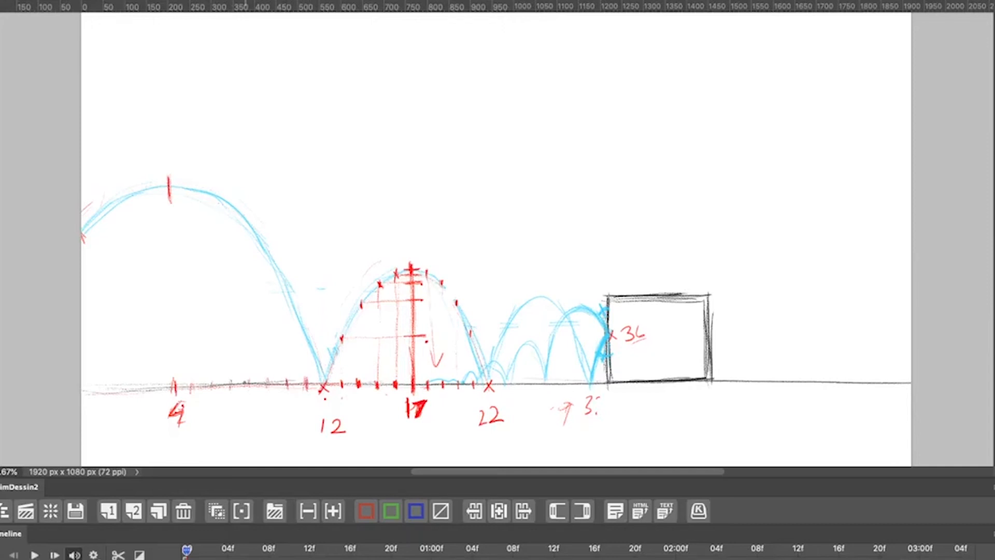
pyautogui.moveTo(192, 379)
pyautogui.mouseDown()
pyautogui.moveTo(191, 391)
pyautogui.moveTo(306, 383)
pyautogui.mouseUp()
pyautogui.moveTo(236, 400); pyautogui.dragTo(312, 402)
pyautogui.moveTo(195, 395); pyautogui.dragTo(284, 402)
pyautogui.moveTo(292, 395); pyautogui.dragTo(304, 402)
pyautogui.moveTo(311, 395); pyautogui.dragTo(308, 402)
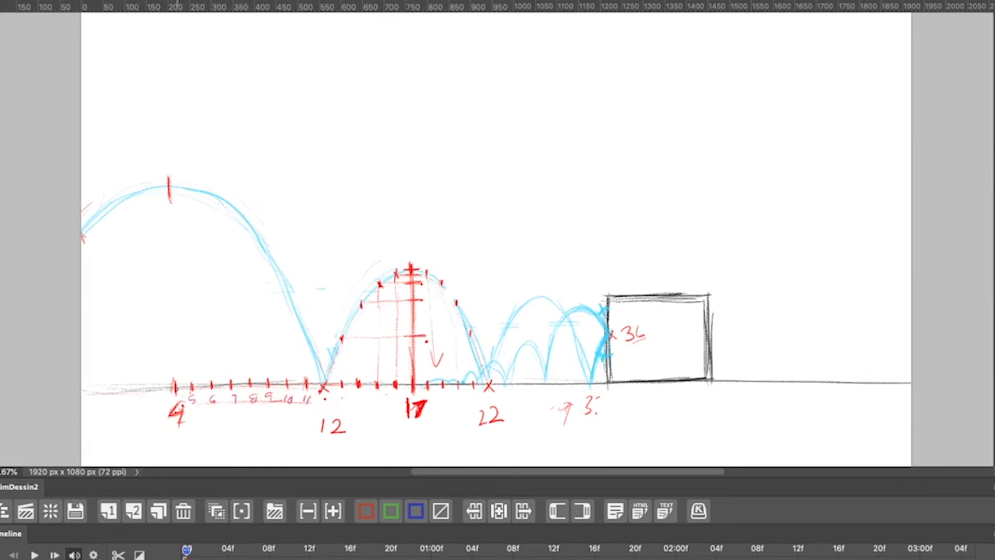
# Add ground ticks to the left of 4 and number them 0 to 3
pyautogui.moveTo(155, 384)
pyautogui.mouseDown()
pyautogui.moveTo(155, 393)
pyautogui.moveTo(95, 398)
pyautogui.mouseUp()
pyautogui.moveTo(94, 384); pyautogui.dragTo(95, 398)
pyautogui.moveTo(156, 402)
pyautogui.mouseDown()
pyautogui.moveTo(156, 410)
pyautogui.moveTo(92, 405)
pyautogui.mouseUp()
# Drop a vertical guide from the first arc's peak and mark ball positions down its right side, with guides at 10 and 11
pyautogui.moveTo(171, 200); pyautogui.dragTo(170, 227)
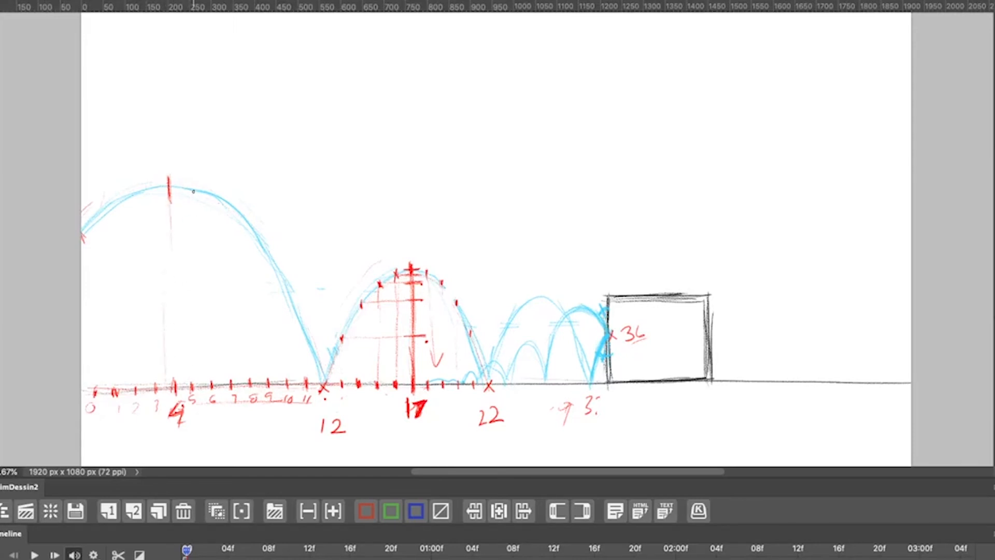
pyautogui.moveTo(188, 186); pyautogui.dragTo(189, 191)
pyautogui.moveTo(206, 189); pyautogui.dragTo(206, 196)
pyautogui.moveTo(225, 195); pyautogui.dragTo(223, 203)
pyautogui.moveTo(242, 213); pyautogui.dragTo(245, 219)
pyautogui.moveTo(270, 385); pyautogui.dragTo(270, 392)
pyautogui.moveTo(351, 316); pyautogui.dragTo(342, 379)
pyautogui.moveTo(306, 335); pyautogui.dragTo(307, 376)
pyautogui.moveTo(306, 334); pyautogui.dragTo(306, 345)
pyautogui.moveTo(288, 382)
pyautogui.mouseDown()
pyautogui.moveTo(287, 288)
pyautogui.moveTo(288, 367)
pyautogui.mouseUp()
pyautogui.moveTo(288, 295); pyautogui.dragTo(288, 301)
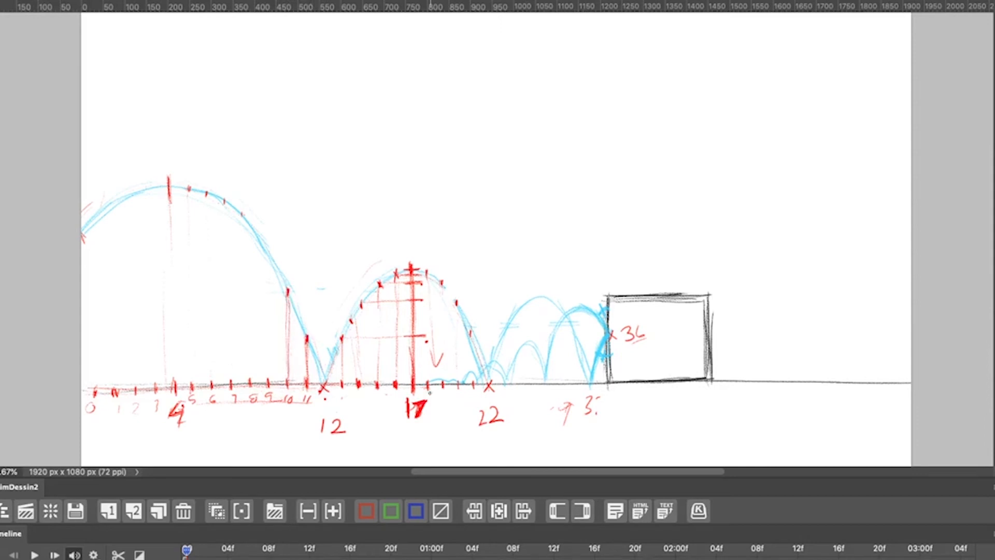
# Sketch stretched black balls on the path at frames 11 and 13 and a squashed ball on the ground at 12
pyautogui.moveTo(288, 285)
pyautogui.mouseDown()
pyautogui.moveTo(305, 346)
pyautogui.moveTo(311, 339)
pyautogui.mouseUp()
pyautogui.moveTo(331, 376)
pyautogui.mouseDown()
pyautogui.moveTo(311, 378)
pyautogui.moveTo(339, 375)
pyautogui.moveTo(332, 385)
pyautogui.mouseUp()
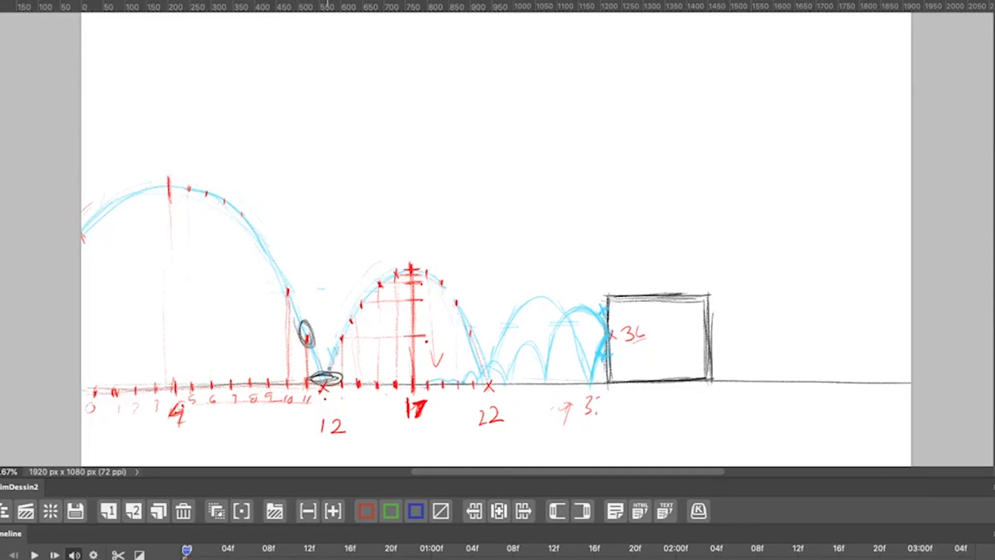
pyautogui.moveTo(342, 327)
pyautogui.mouseDown()
pyautogui.moveTo(341, 351)
pyautogui.moveTo(345, 326)
pyautogui.moveTo(339, 332)
pyautogui.mouseUp()
pyautogui.moveTo(337, 333); pyautogui.dragTo(321, 333)
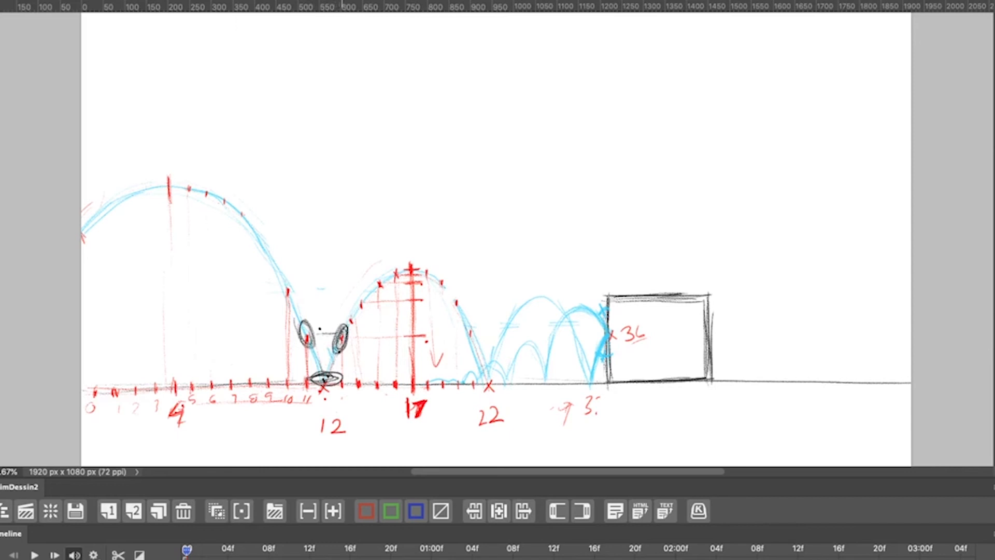
# Undo the stretched ball at frame 13 and try tilted, elongated ball shapes on both sides of the first contact
pyautogui.hotkey('ctrl', 'z')
pyautogui.moveTo(334, 350)
pyautogui.mouseDown()
pyautogui.moveTo(331, 365)
pyautogui.moveTo(343, 337)
pyautogui.moveTo(334, 363)
pyautogui.moveTo(313, 377)
pyautogui.mouseUp()
pyautogui.moveTo(308, 334)
pyautogui.mouseDown()
pyautogui.moveTo(302, 345)
pyautogui.moveTo(301, 315)
pyautogui.moveTo(312, 338)
pyautogui.moveTo(296, 317)
pyautogui.moveTo(303, 341)
pyautogui.moveTo(310, 317)
pyautogui.mouseUp()
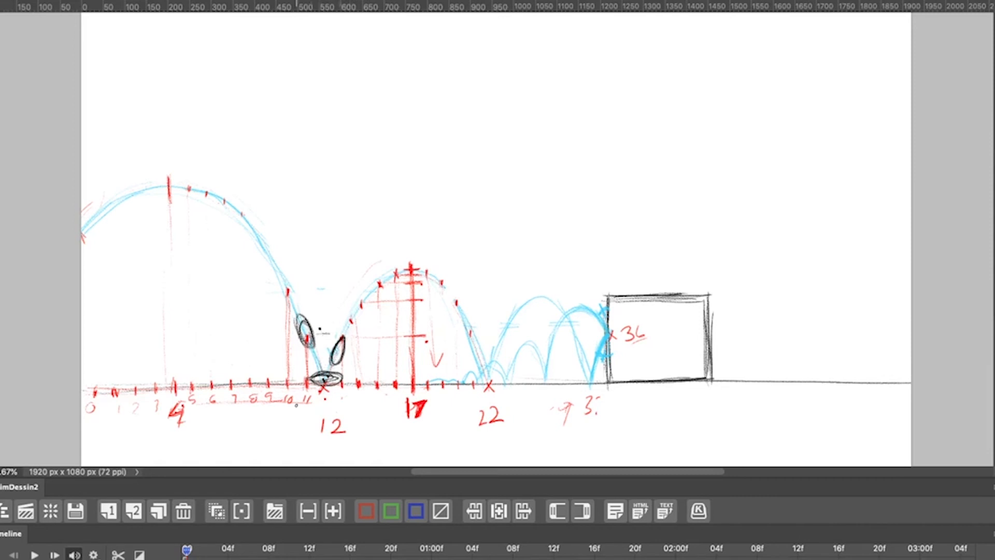
pyautogui.moveTo(304, 340); pyautogui.dragTo(299, 348)
pyautogui.moveTo(342, 342); pyautogui.dragTo(338, 355)
pyautogui.moveTo(306, 325); pyautogui.dragTo(316, 340)
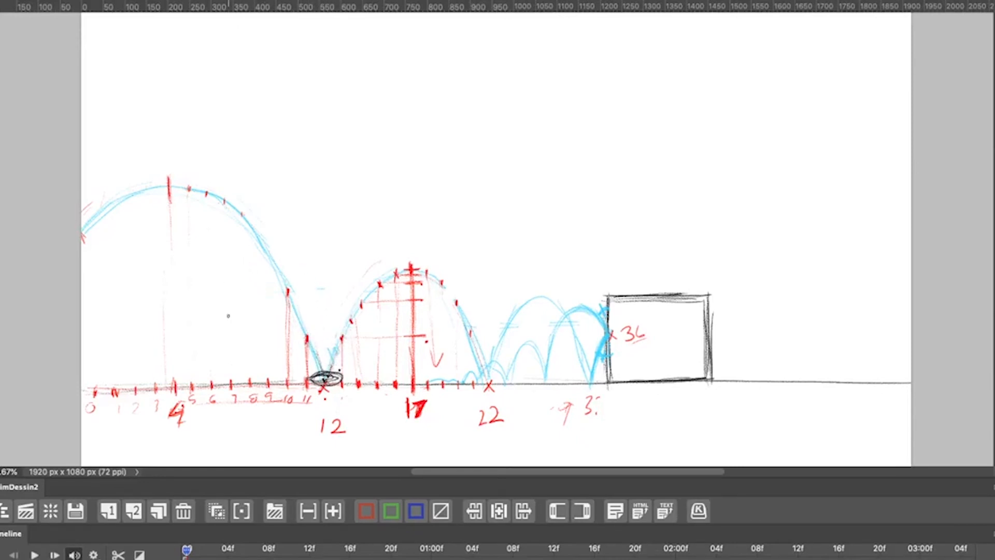
# Try further stretched and overlapping ball shapes around the first contact, and clear all the black ball sketches
pyautogui.moveTo(313, 362)
pyautogui.mouseDown()
pyautogui.moveTo(310, 331)
pyautogui.moveTo(319, 363)
pyautogui.moveTo(303, 308)
pyautogui.mouseUp()
pyautogui.moveTo(318, 346)
pyautogui.mouseDown()
pyautogui.moveTo(327, 371)
pyautogui.moveTo(355, 317)
pyautogui.moveTo(347, 314)
pyautogui.moveTo(346, 344)
pyautogui.mouseUp()
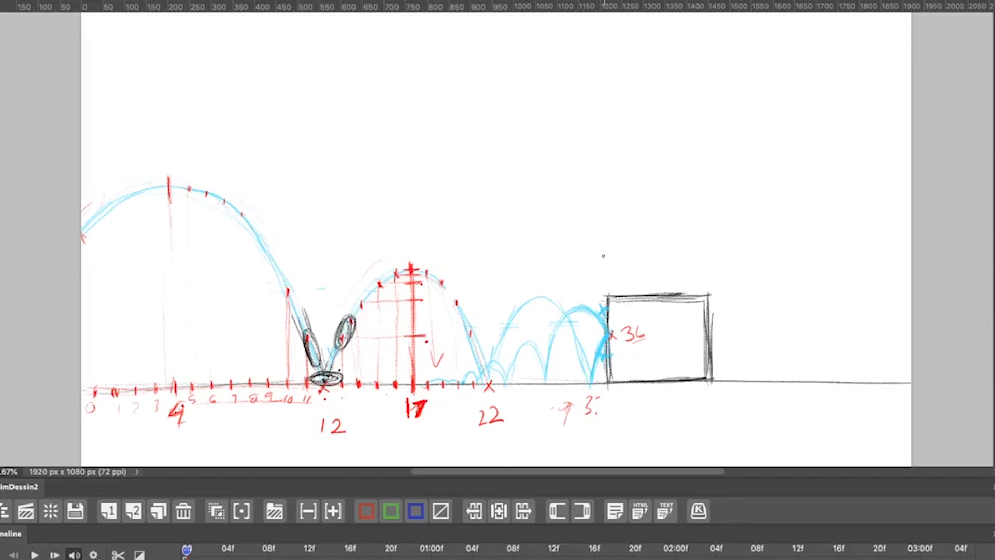
pyautogui.moveTo(326, 358)
pyautogui.mouseDown()
pyautogui.moveTo(356, 324)
pyautogui.moveTo(317, 344)
pyautogui.moveTo(322, 355)
pyautogui.moveTo(323, 346)
pyautogui.moveTo(298, 343)
pyautogui.moveTo(314, 337)
pyautogui.moveTo(296, 327)
pyautogui.moveTo(310, 322)
pyautogui.moveTo(305, 342)
pyautogui.moveTo(313, 362)
pyautogui.moveTo(318, 347)
pyautogui.moveTo(316, 369)
pyautogui.moveTo(310, 352)
pyautogui.moveTo(322, 363)
pyautogui.moveTo(314, 371)
pyautogui.moveTo(338, 348)
pyautogui.moveTo(332, 366)
pyautogui.mouseUp()
pyautogui.moveTo(342, 327)
pyautogui.mouseDown()
pyautogui.moveTo(336, 341)
pyautogui.moveTo(353, 331)
pyautogui.moveTo(323, 357)
pyautogui.moveTo(339, 362)
pyautogui.moveTo(318, 359)
pyautogui.mouseUp()
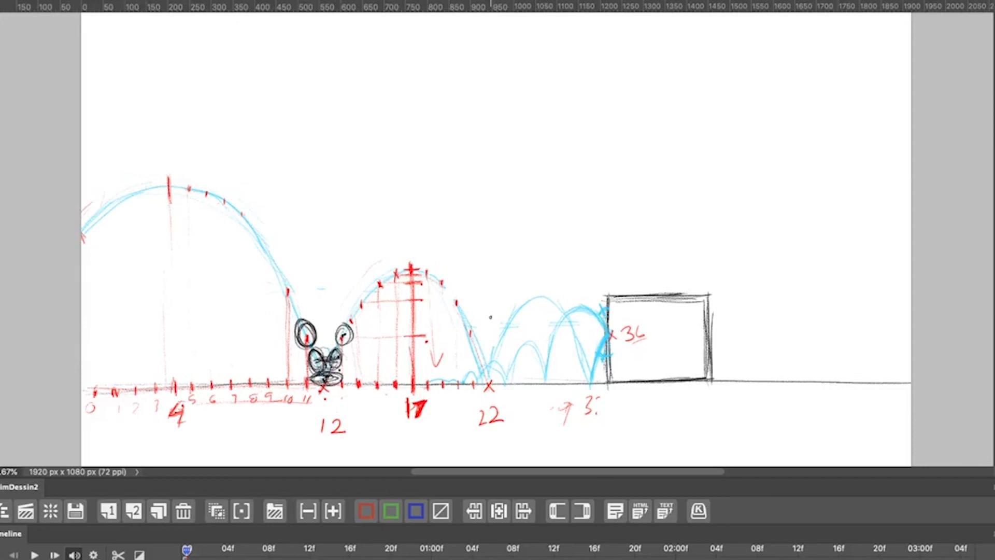
pyautogui.moveTo(345, 358)
pyautogui.mouseDown()
pyautogui.moveTo(316, 354)
pyautogui.moveTo(326, 331)
pyautogui.mouseUp()
pyautogui.moveTo(317, 369); pyautogui.dragTo(339, 369)
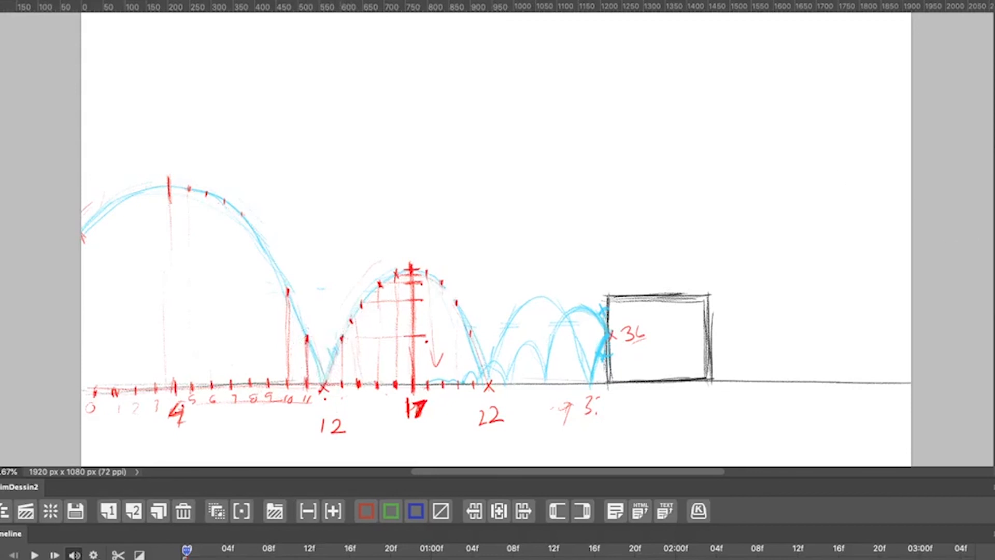
# Create a new animation group with an empty drawing layer above the sketch layers
pyautogui.click(277, 512)
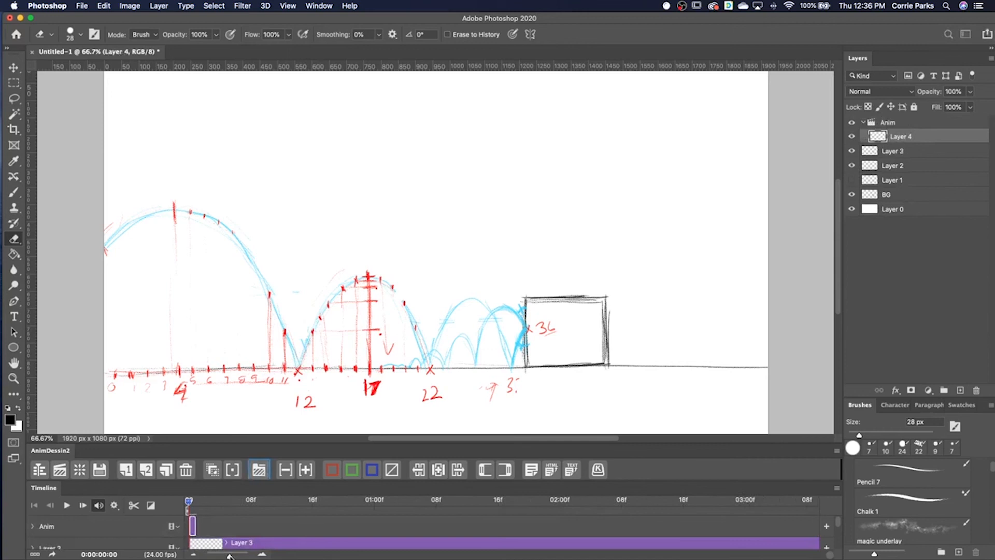
# Extend the first drawing in the Anim group to last two frames on the timeline
pyautogui.moveTo(230, 556); pyautogui.dragTo(241, 555)
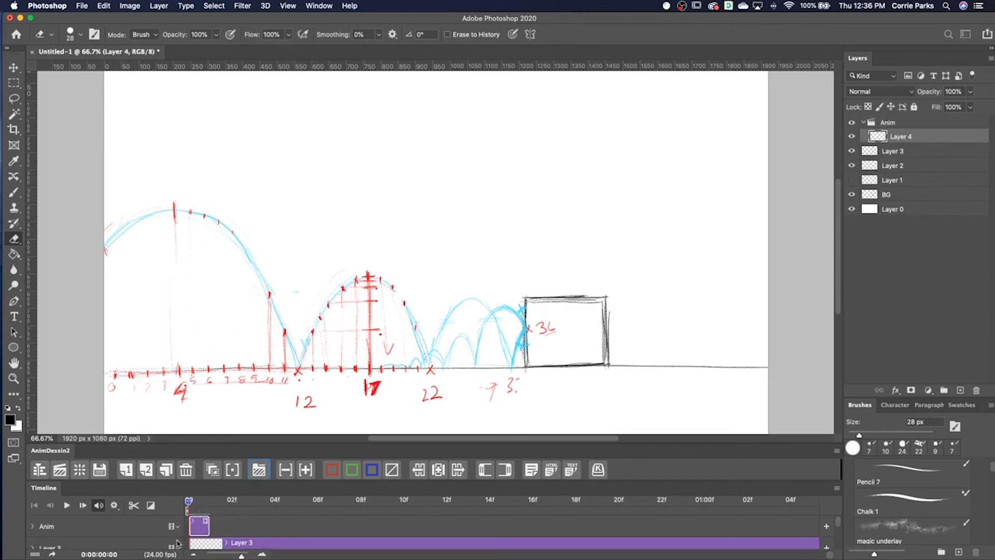
pyautogui.click(209, 526)
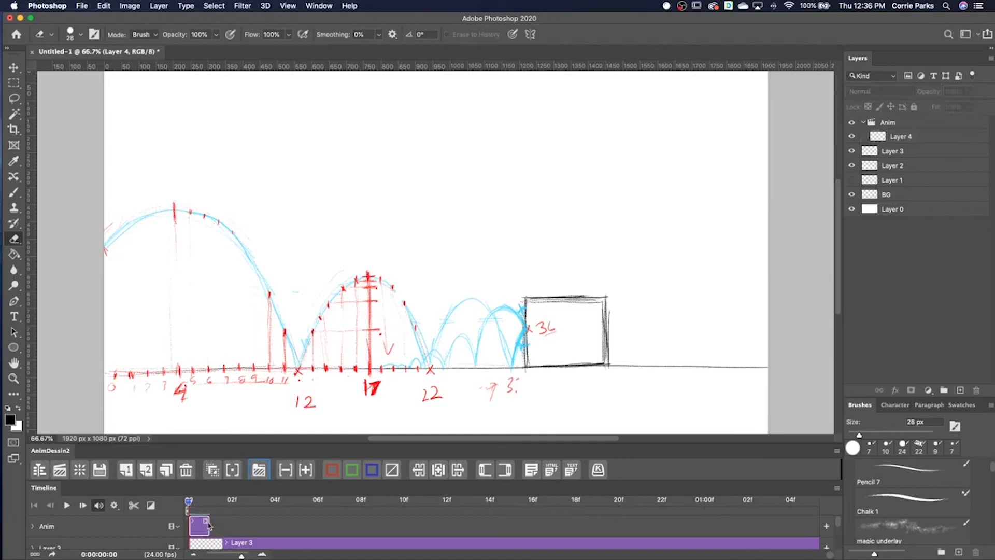
pyautogui.moveTo(209, 526); pyautogui.dragTo(225, 529)
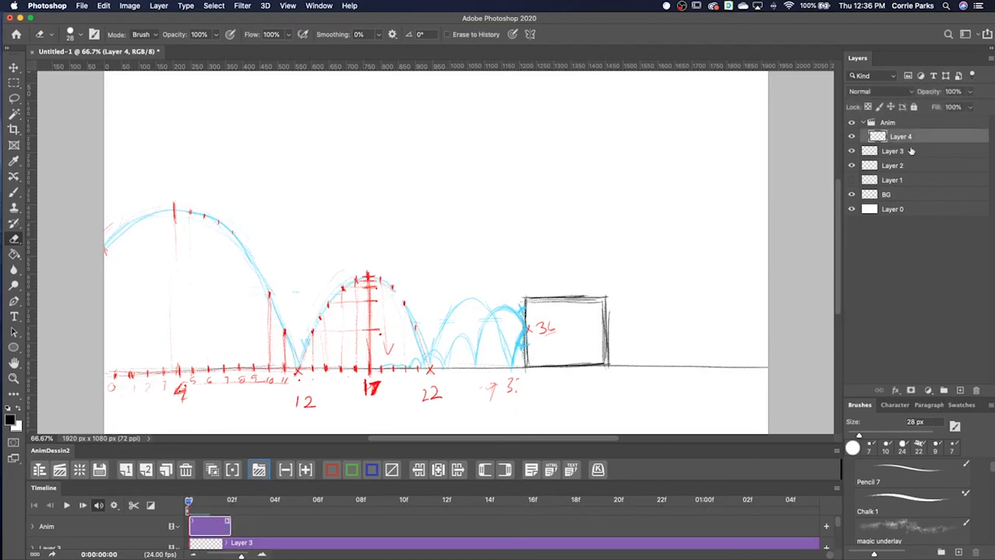
# Rename Layer 2 as "guide 1" and the hidden Layer 1 as "guide 2"
pyautogui.click(896, 180)
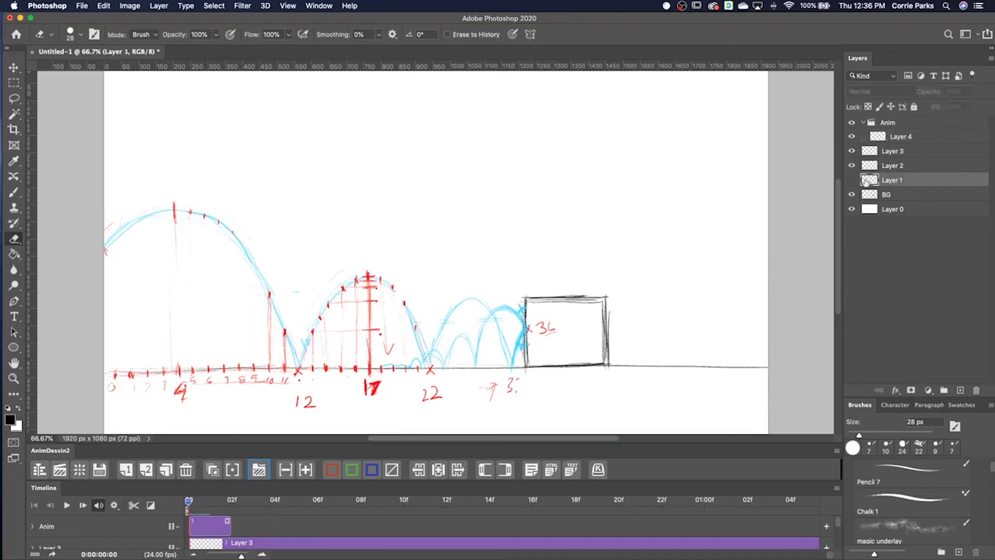
pyautogui.click(873, 165)
pyautogui.doubleClick(887, 165)
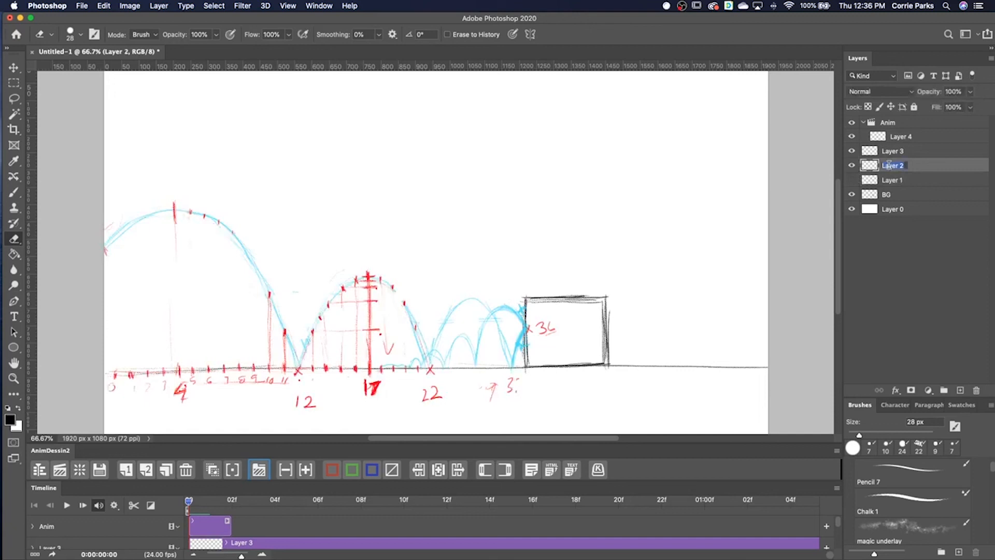
pyautogui.write('guide 1')
pyautogui.press('Return')
pyautogui.moveTo(851, 166); pyautogui.dragTo(851, 151)
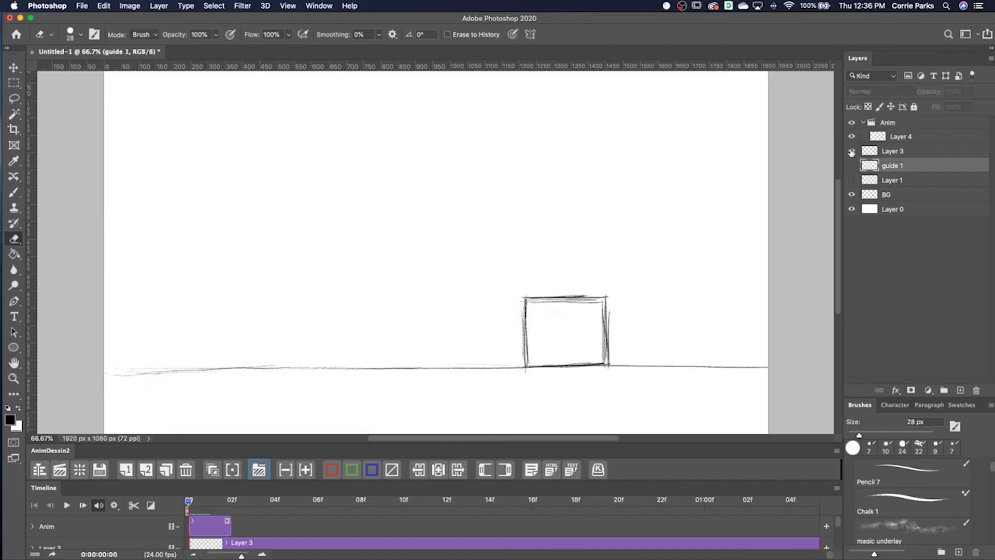
pyautogui.click(852, 151)
pyautogui.click(851, 165)
pyautogui.doubleClick(891, 180)
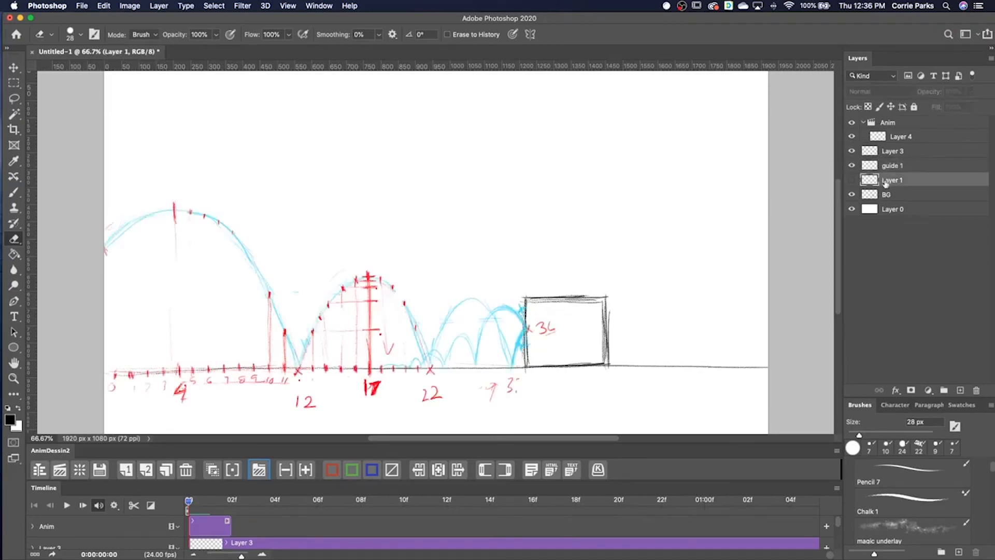
pyautogui.write('guide 2')
pyautogui.press('Return')
# Draw a small bright green circle on the guide 1 layer, in the empty area above the box, as a ball template
pyautogui.click(892, 166)
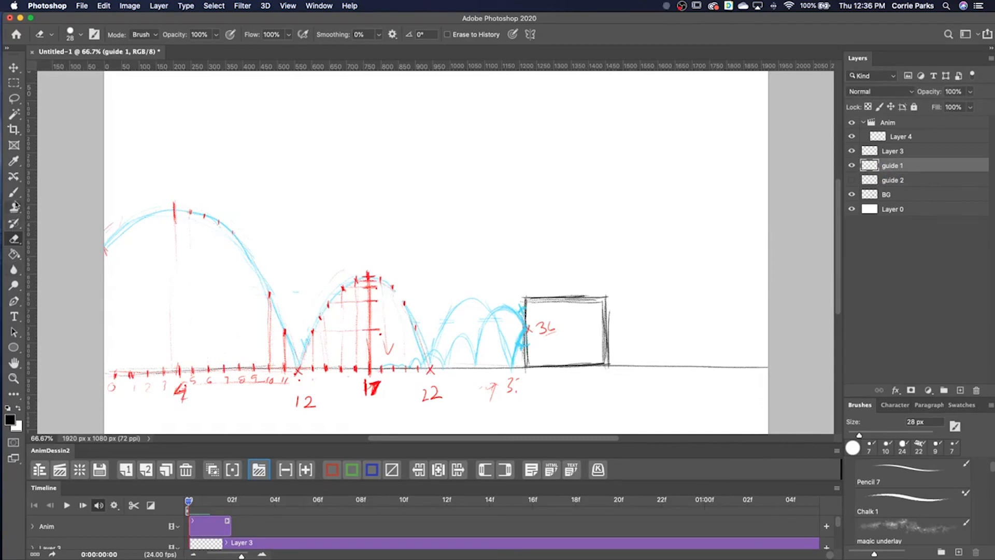
pyautogui.click(14, 161)
pyautogui.click(10, 419)
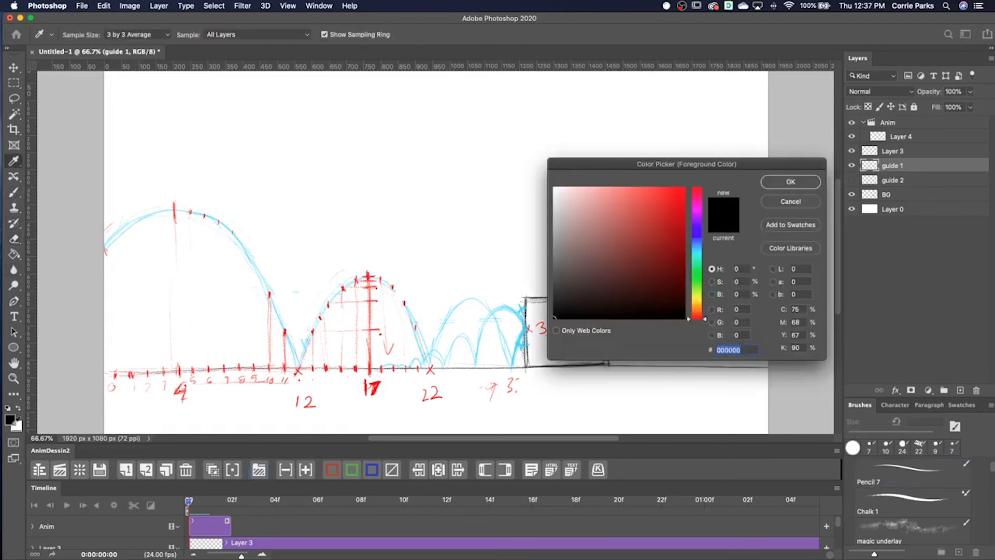
pyautogui.click(697, 275)
pyautogui.click(684, 188)
pyautogui.click(787, 182)
pyautogui.press('b')
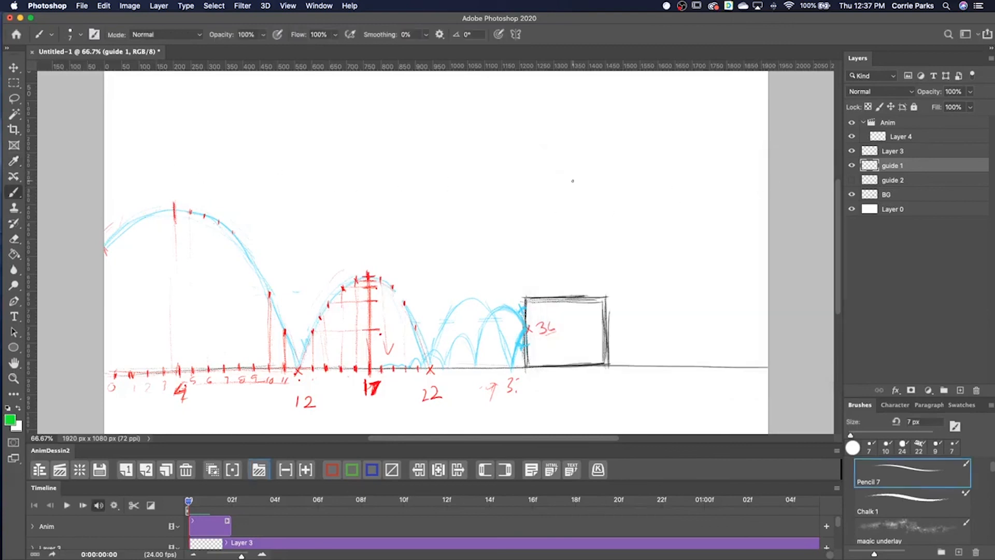
pyautogui.moveTo(684, 176)
pyautogui.mouseDown()
pyautogui.moveTo(679, 184)
pyautogui.moveTo(693, 179)
pyautogui.mouseUp()
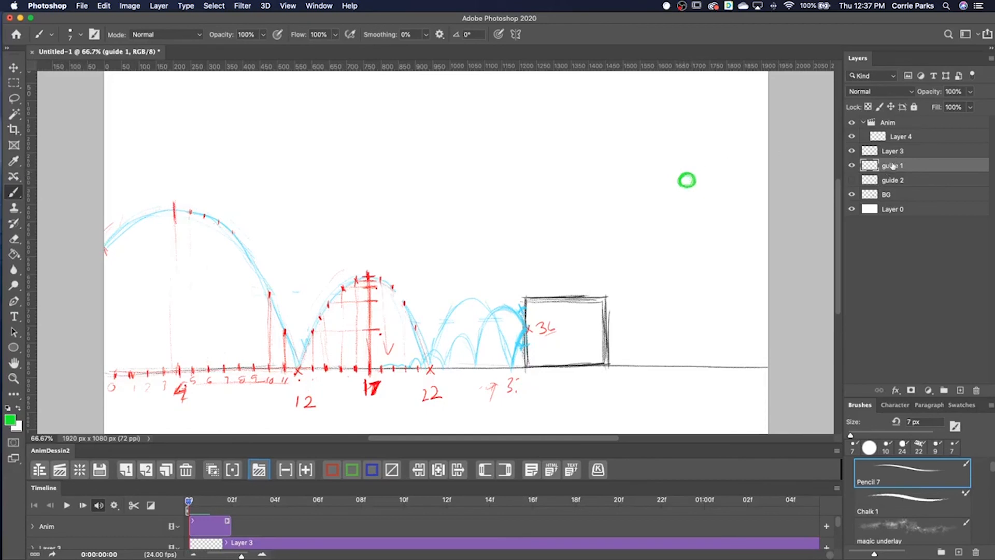
# Trace the template ball in black on Layer 4 and move it onto the first arc's peak at mark 4
pyautogui.click(906, 134)
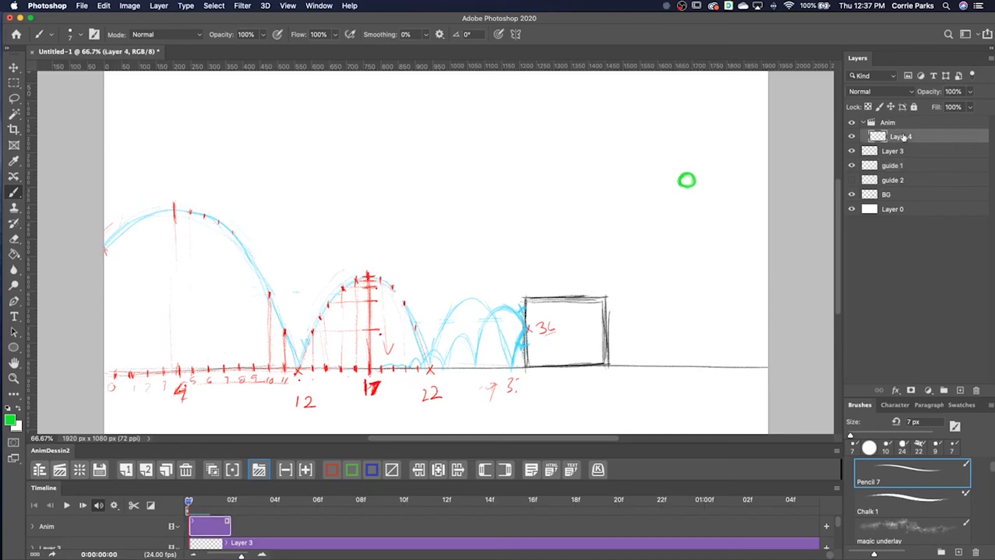
pyautogui.click(8, 408)
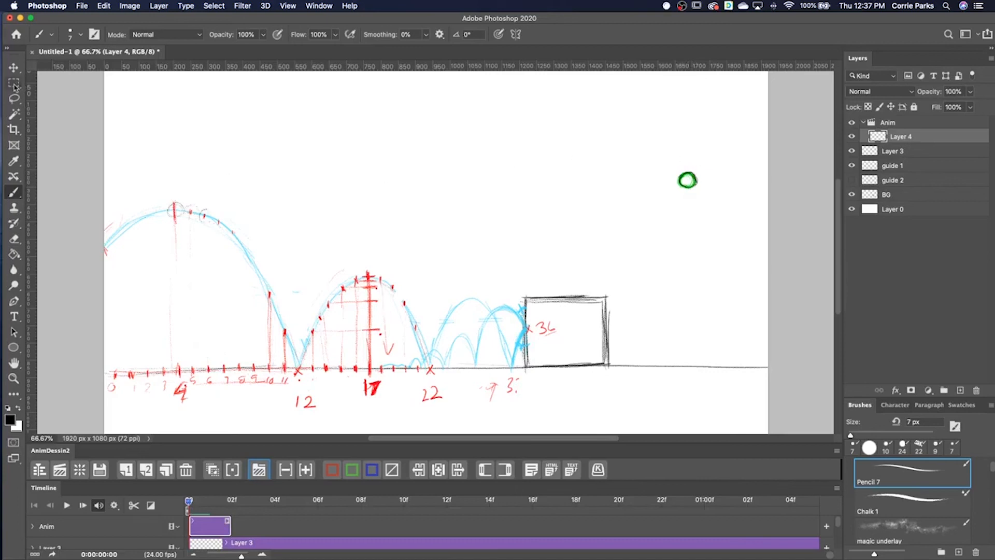
pyautogui.moveTo(663, 194)
pyautogui.mouseDown()
pyautogui.moveTo(689, 203)
pyautogui.moveTo(584, 182)
pyautogui.moveTo(332, 180)
pyautogui.moveTo(174, 210)
pyautogui.mouseUp()
pyautogui.press('v')
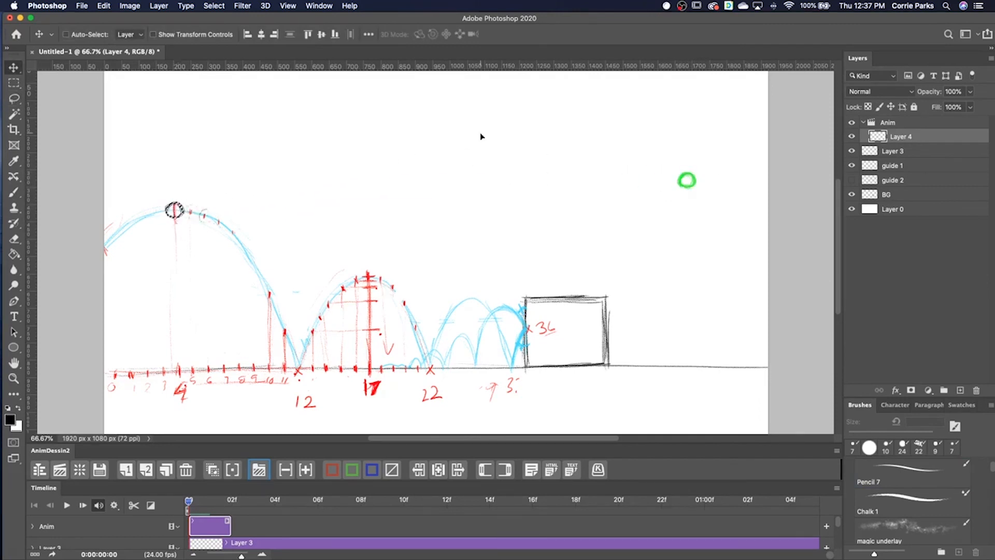
pyautogui.press('super+d')
# Add a second two-frame drawing with onion skin on, and place a traced black ball on the path at mark 5
pyautogui.click(146, 469)
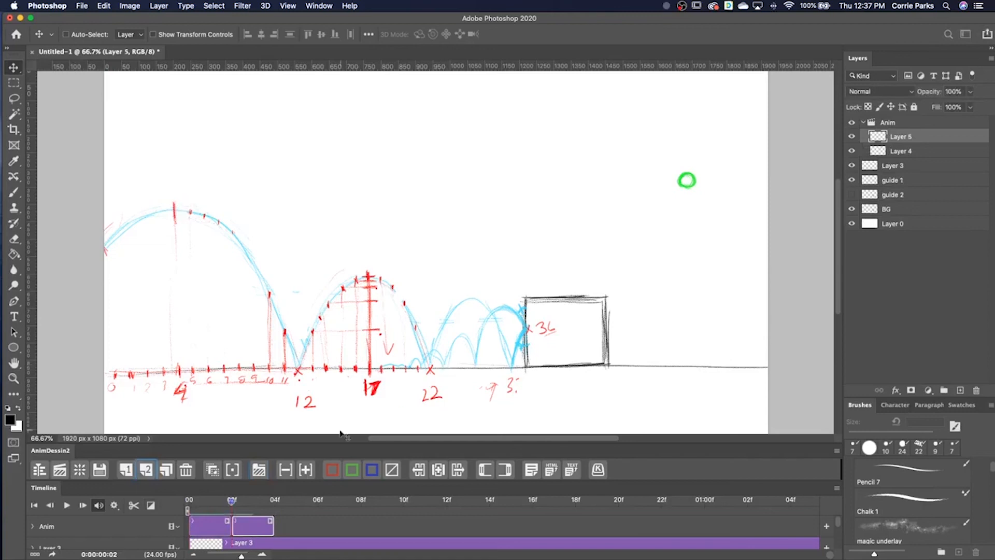
pyautogui.click(213, 469)
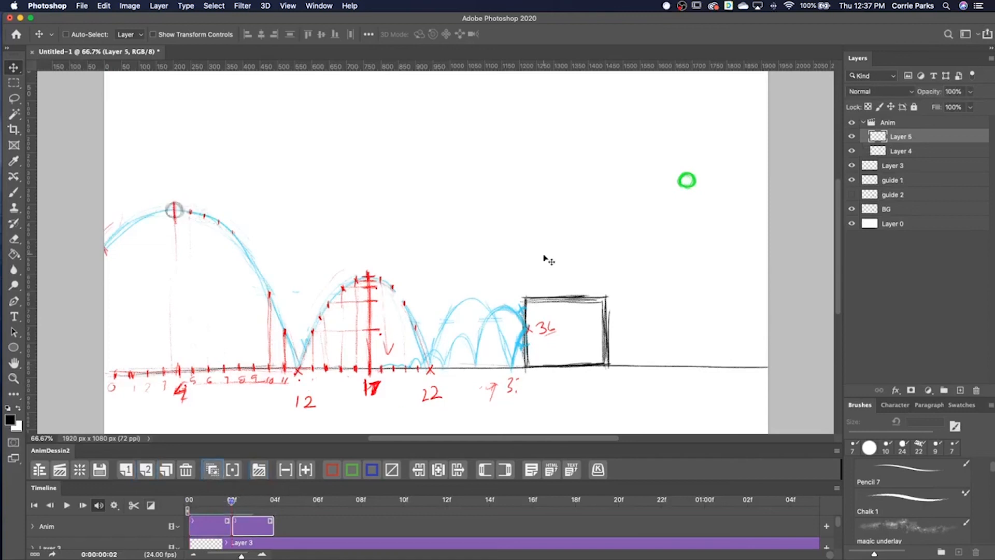
pyautogui.press('b')
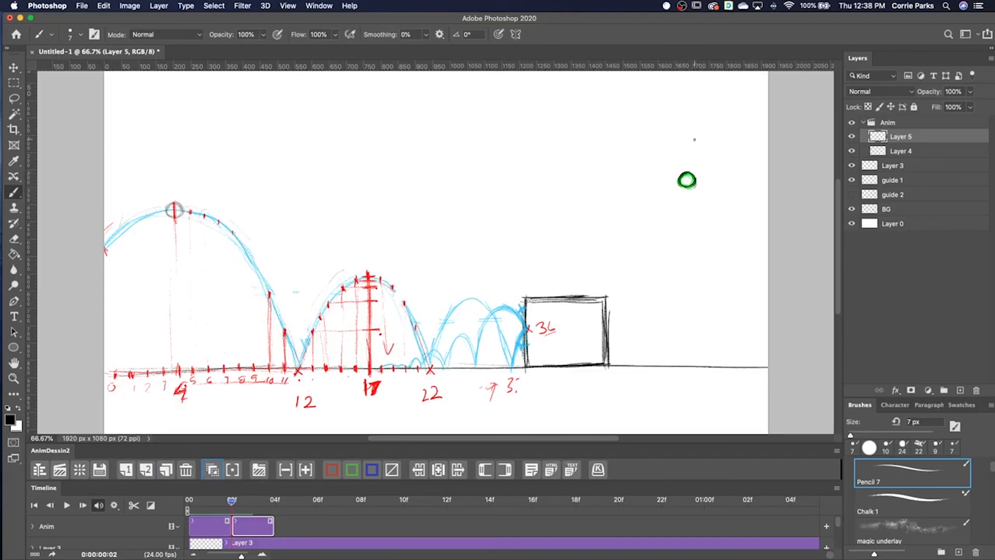
pyautogui.press('v')
pyautogui.moveTo(689, 186); pyautogui.dragTo(193, 217)
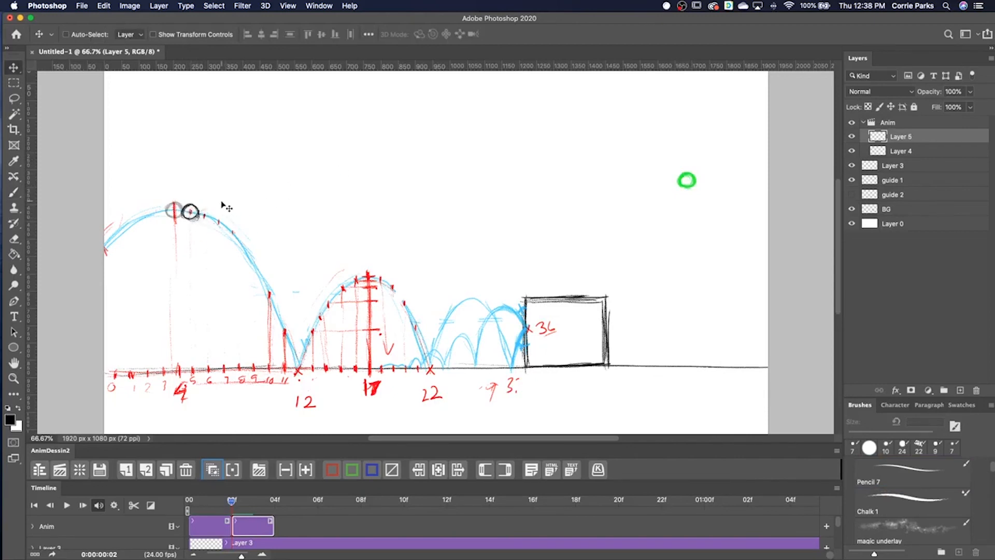
# Add a third two-frame drawing and place a traced ball on the path at mark 6
pyautogui.click(15, 194)
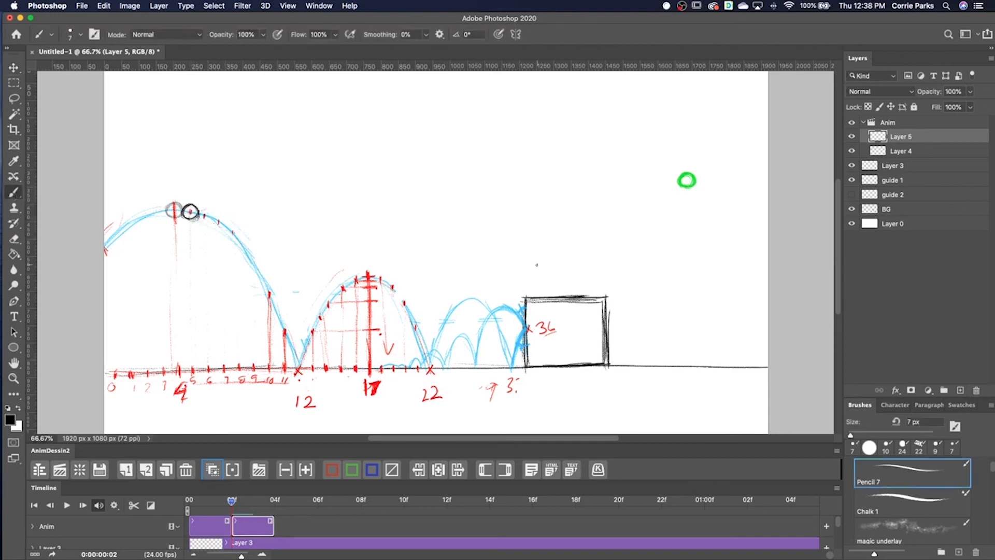
pyautogui.click(146, 469)
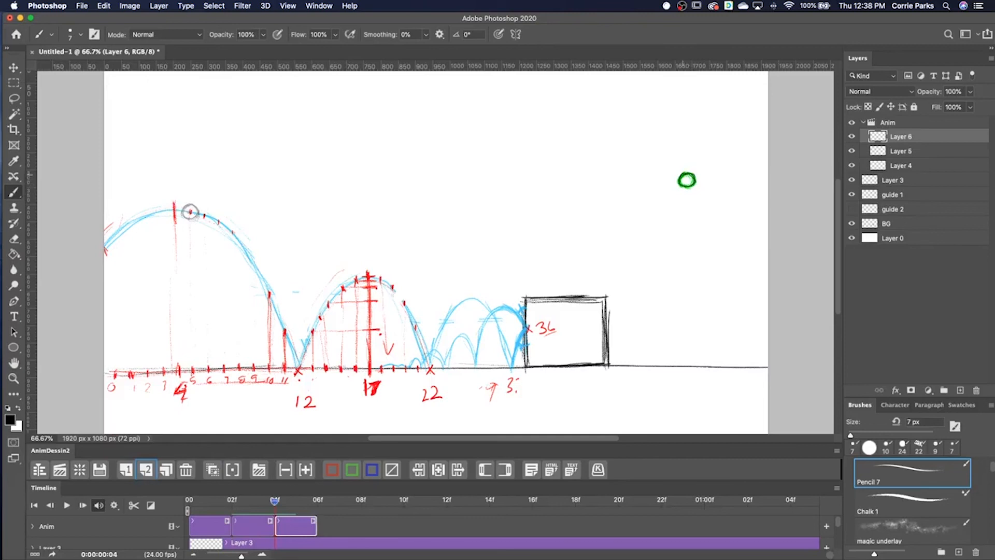
pyautogui.press('v')
pyautogui.moveTo(694, 186); pyautogui.dragTo(213, 221)
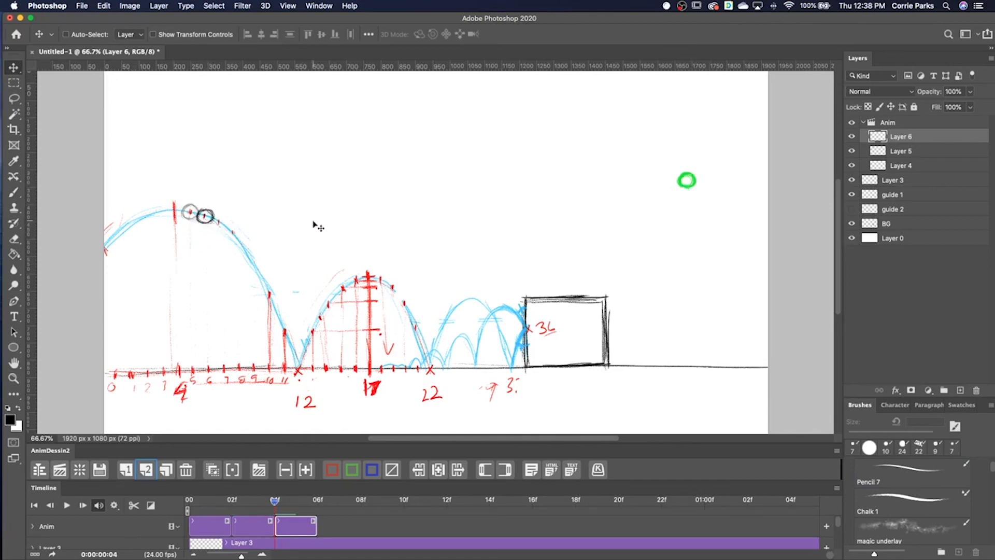
# Add a fourth two-frame drawing and place a traced ball on the path at mark 7
pyautogui.click(146, 469)
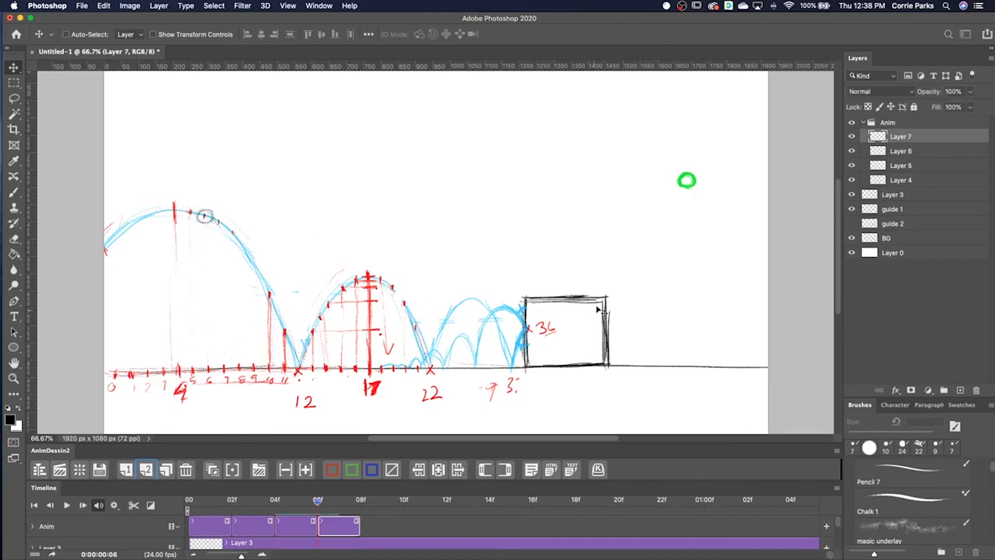
pyautogui.press('b')
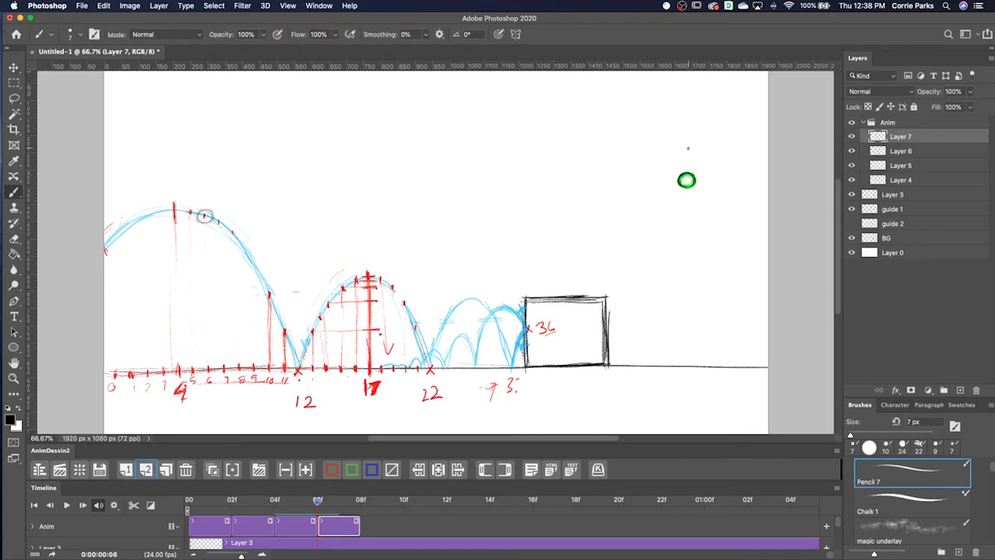
pyautogui.press('v')
pyautogui.moveTo(686, 180)
pyautogui.mouseDown()
pyautogui.moveTo(210, 214)
pyautogui.moveTo(221, 224)
pyautogui.mouseUp()
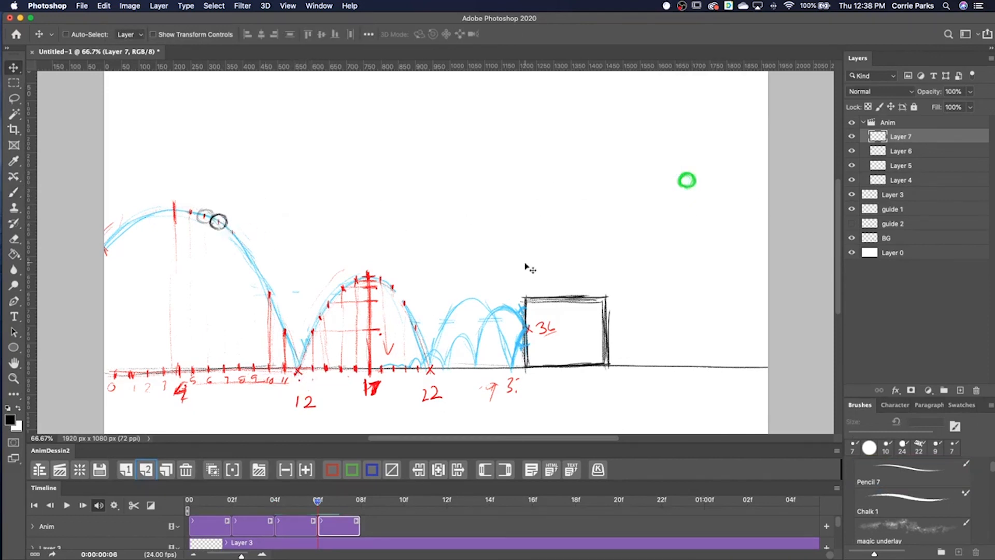
# Add a two-frame drawing with a flattened, squashed ball placed on the ground at contact mark 12
pyautogui.click(147, 470)
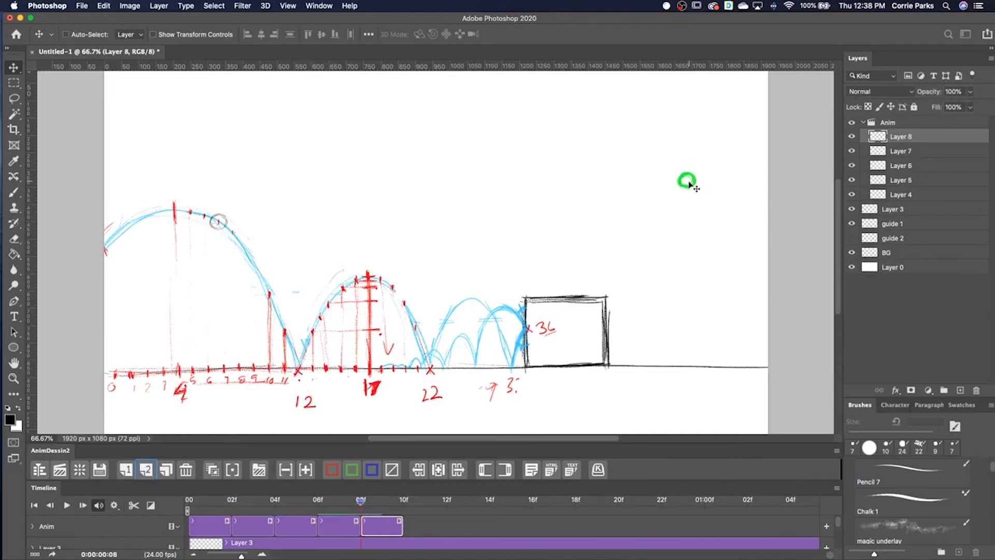
pyautogui.press('b')
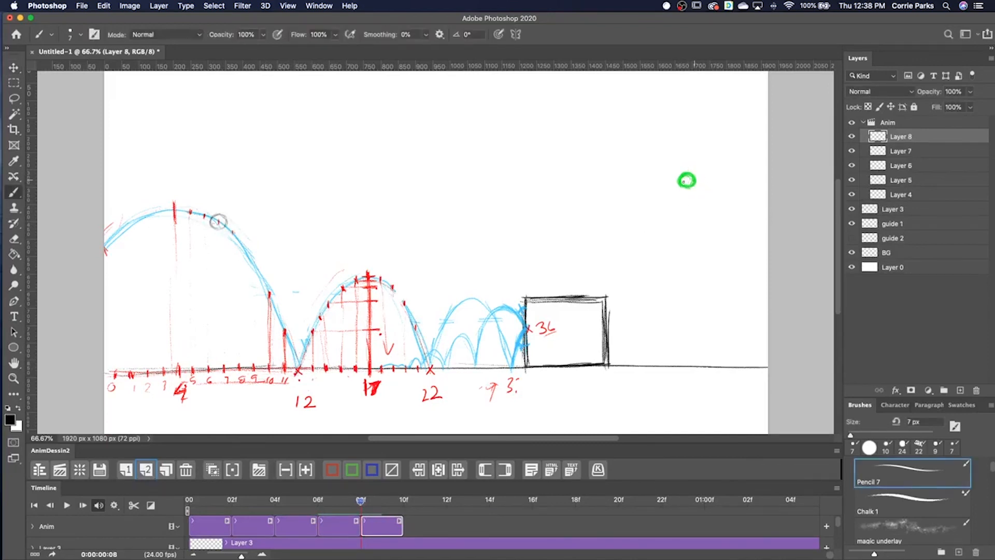
pyautogui.moveTo(686, 179); pyautogui.dragTo(687, 180)
pyautogui.press('v')
pyautogui.moveTo(697, 184)
pyautogui.mouseDown()
pyautogui.moveTo(445, 313)
pyautogui.moveTo(307, 367)
pyautogui.mouseUp()
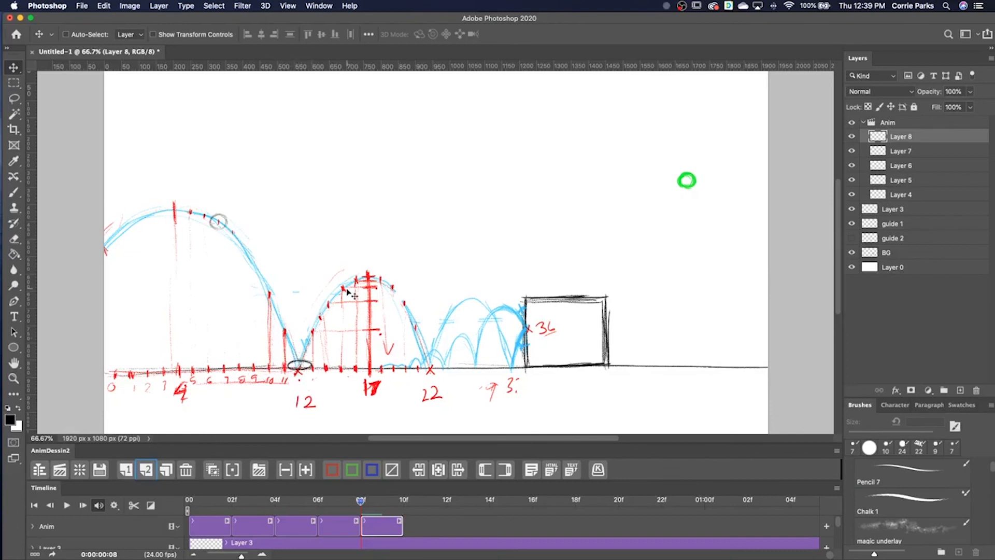
# Insert a two-frame drawing before the squashed ball and sketch a round ball on the path at mark 8
pyautogui.moveTo(360, 502)
pyautogui.mouseDown()
pyautogui.moveTo(264, 501)
pyautogui.moveTo(361, 500)
pyautogui.moveTo(340, 521)
pyautogui.moveTo(297, 522)
pyautogui.moveTo(360, 511)
pyautogui.mouseUp()
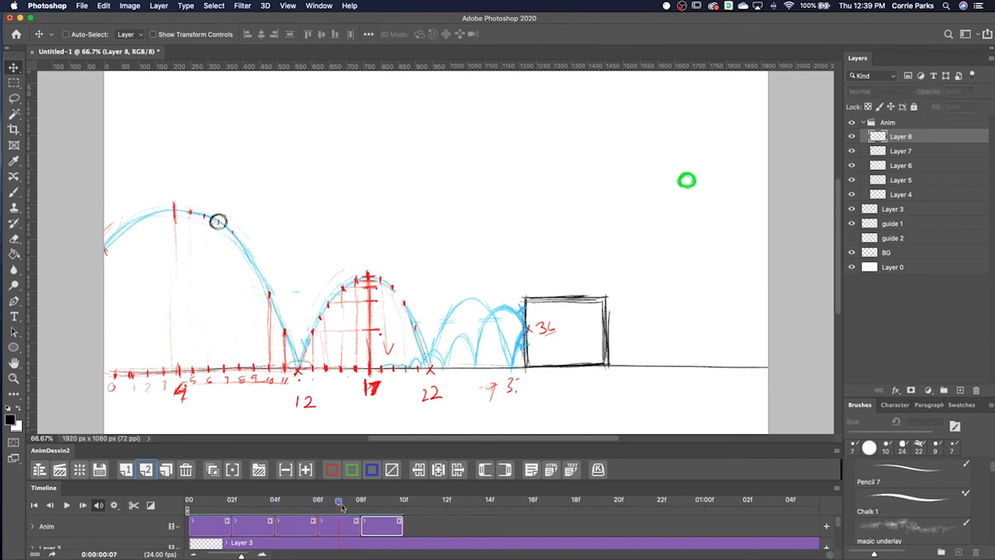
pyautogui.click(339, 527)
pyautogui.click(146, 470)
pyautogui.moveTo(425, 501); pyautogui.dragTo(379, 500)
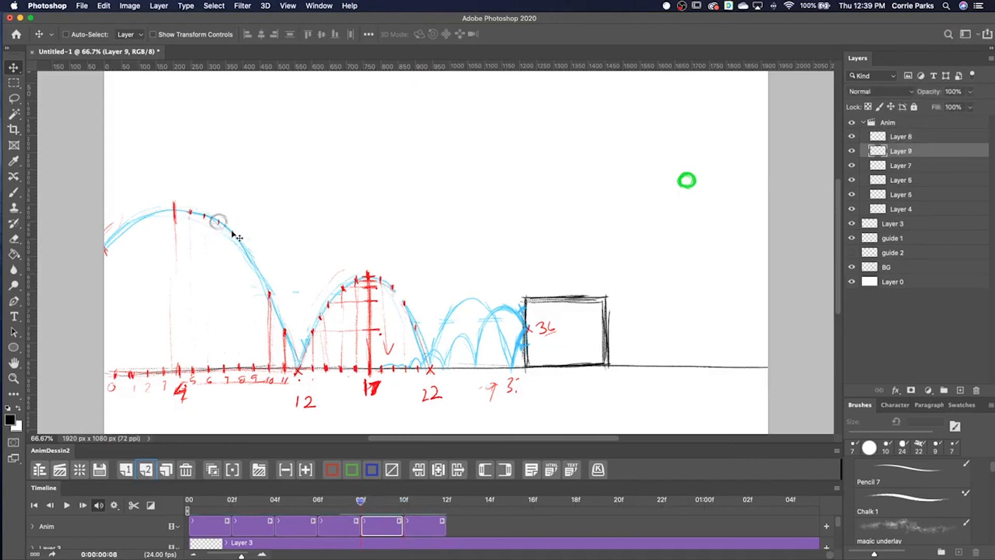
pyautogui.press('b')
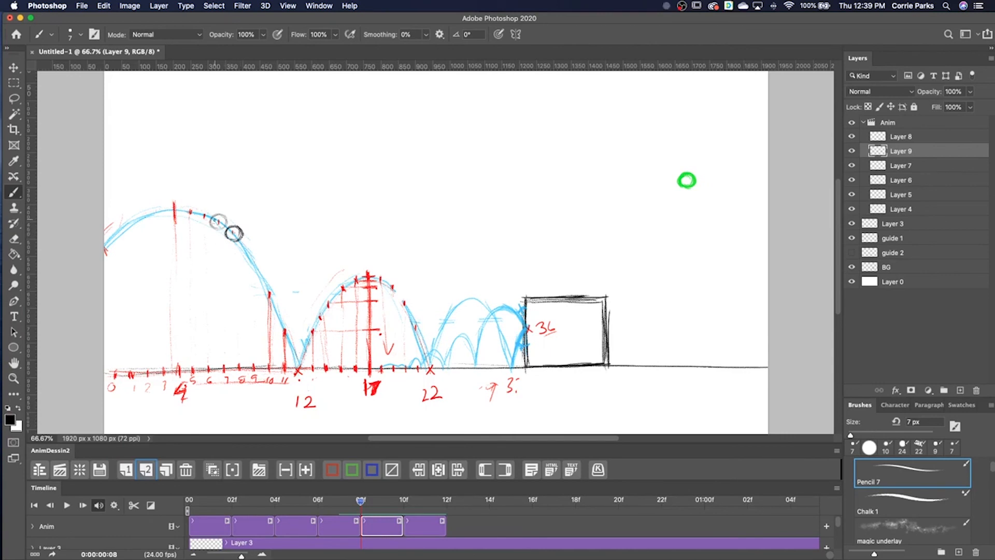
# Insert three more two-frame drawings before the squash, sketching the ball progressively down the first arc to mark 10
pyautogui.click(127, 468)
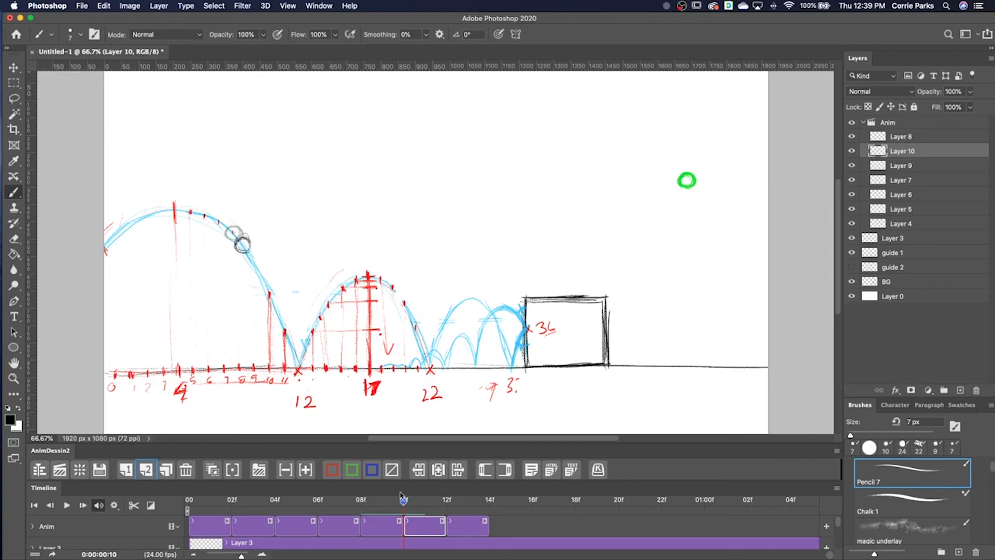
pyautogui.click(146, 469)
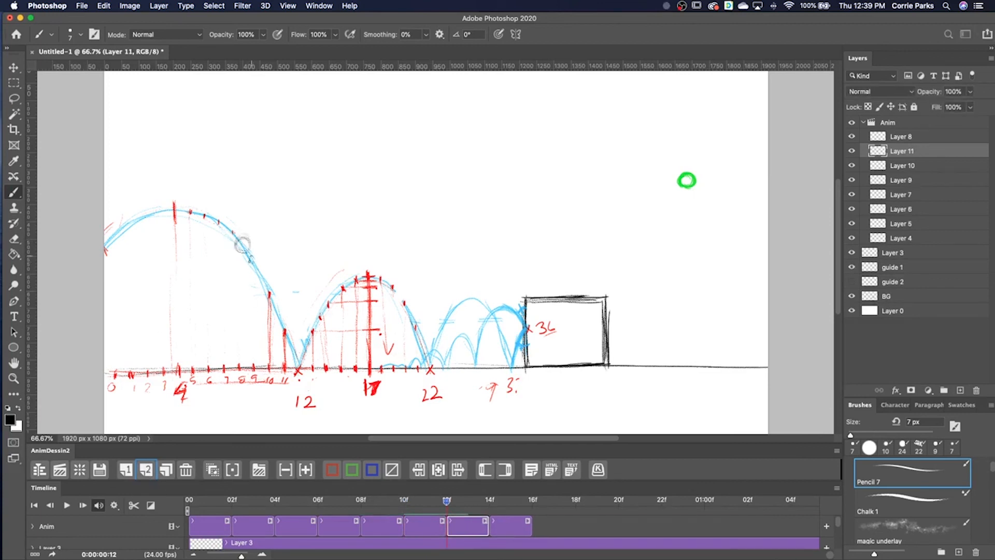
pyautogui.moveTo(249, 262); pyautogui.dragTo(259, 270)
pyautogui.click(146, 469)
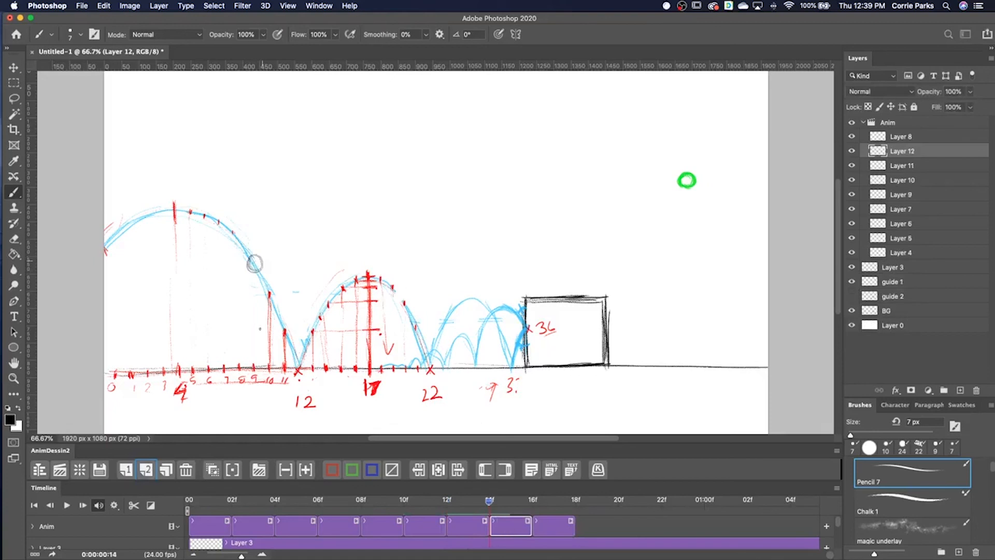
pyautogui.moveTo(266, 283)
pyautogui.mouseDown()
pyautogui.moveTo(261, 291)
pyautogui.moveTo(275, 298)
pyautogui.moveTo(264, 299)
pyautogui.mouseUp()
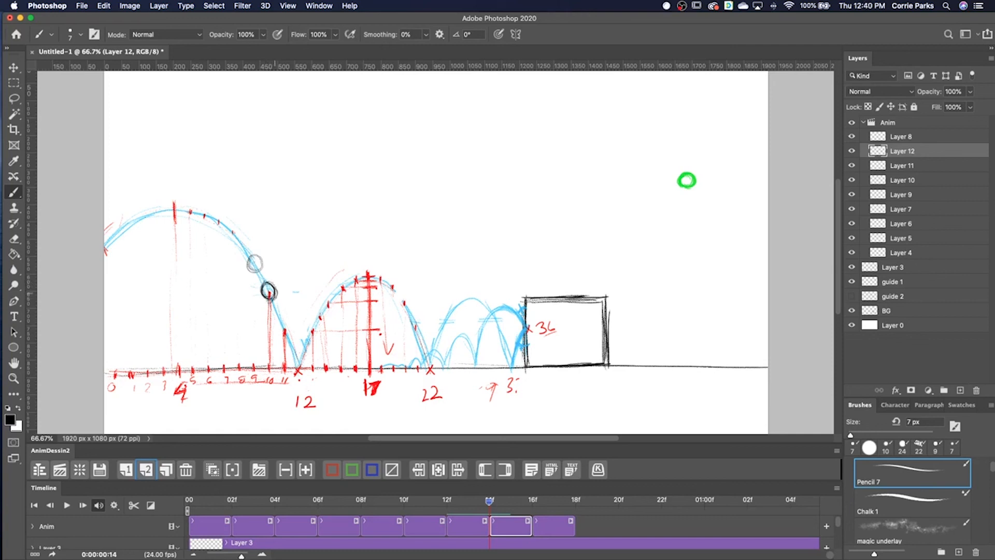
# Insert another two-frame drawing and sketch a stretched ball tilted along the path at mark 11
pyautogui.click(146, 470)
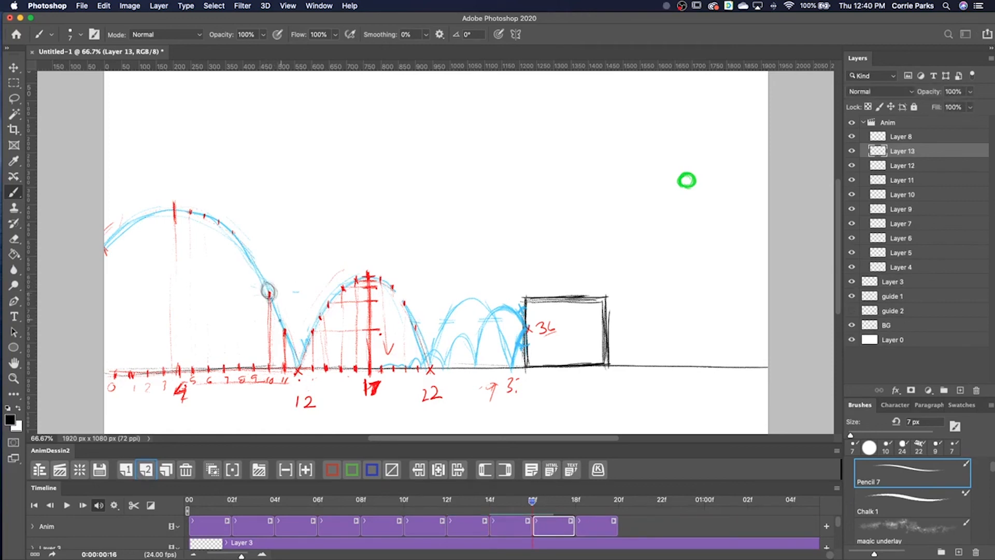
pyautogui.moveTo(278, 320); pyautogui.dragTo(280, 334)
pyautogui.moveTo(284, 315); pyautogui.dragTo(288, 336)
# Scrub between the stretched and squashed ball drawings, and play the animation from near the start to check the motion
pyautogui.click(575, 500)
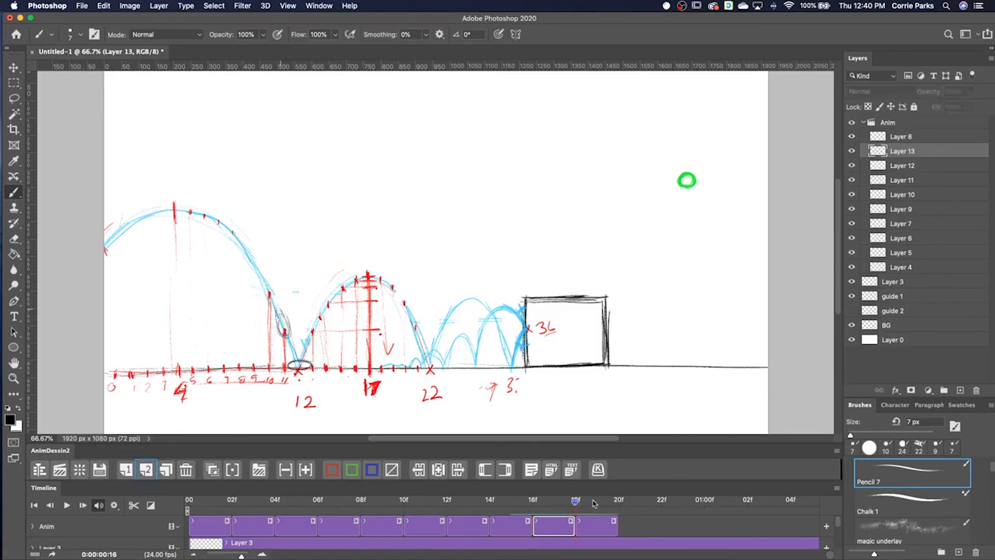
pyautogui.moveTo(574, 500); pyautogui.dragTo(533, 501)
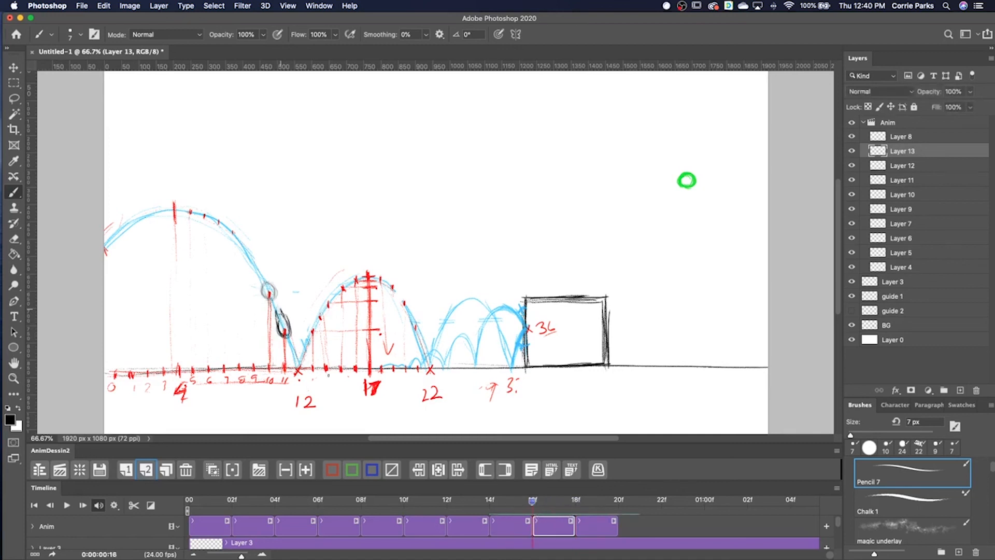
pyautogui.press('Left')
pyautogui.press('Left')
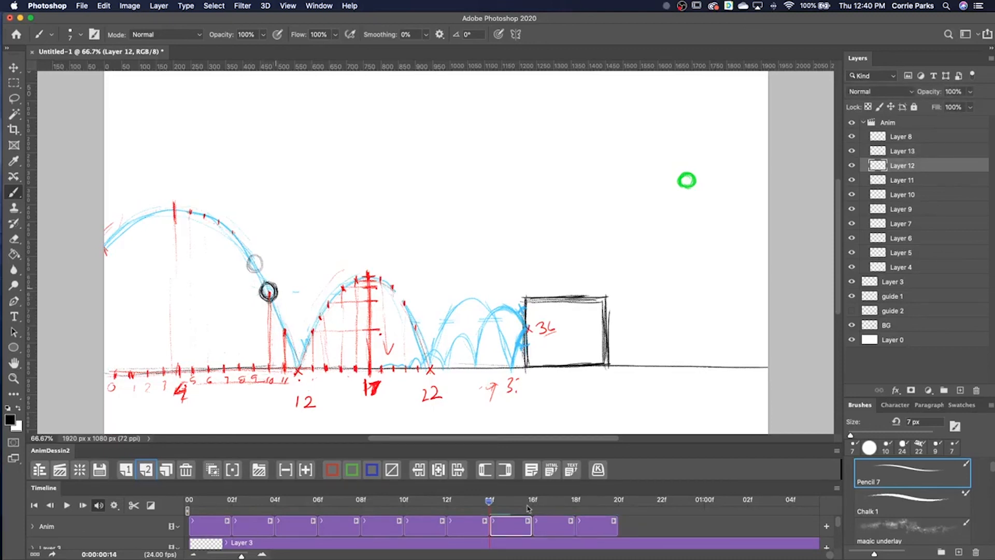
pyautogui.moveTo(489, 501); pyautogui.dragTo(217, 507)
pyautogui.press('space')
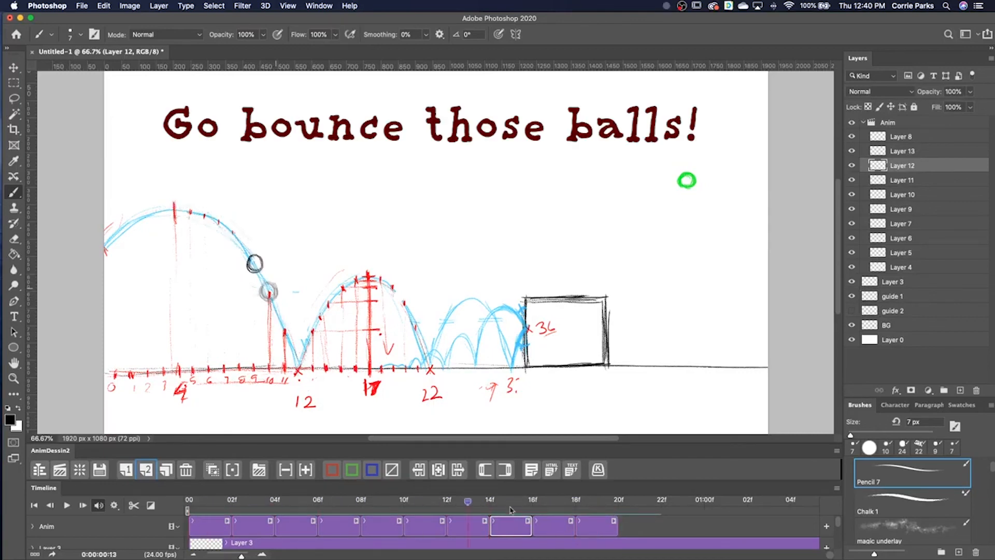